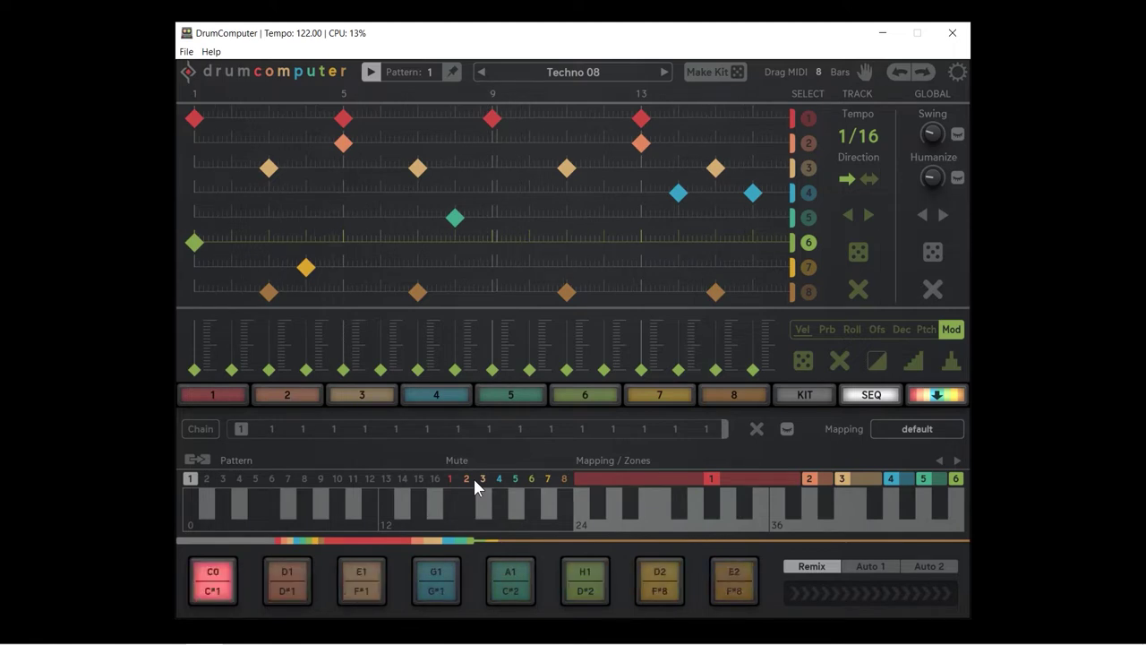
Step: Switch between the mixer and the Chain/Mapping view several times, finishing on Chain/Mapping
left_click(936, 397)
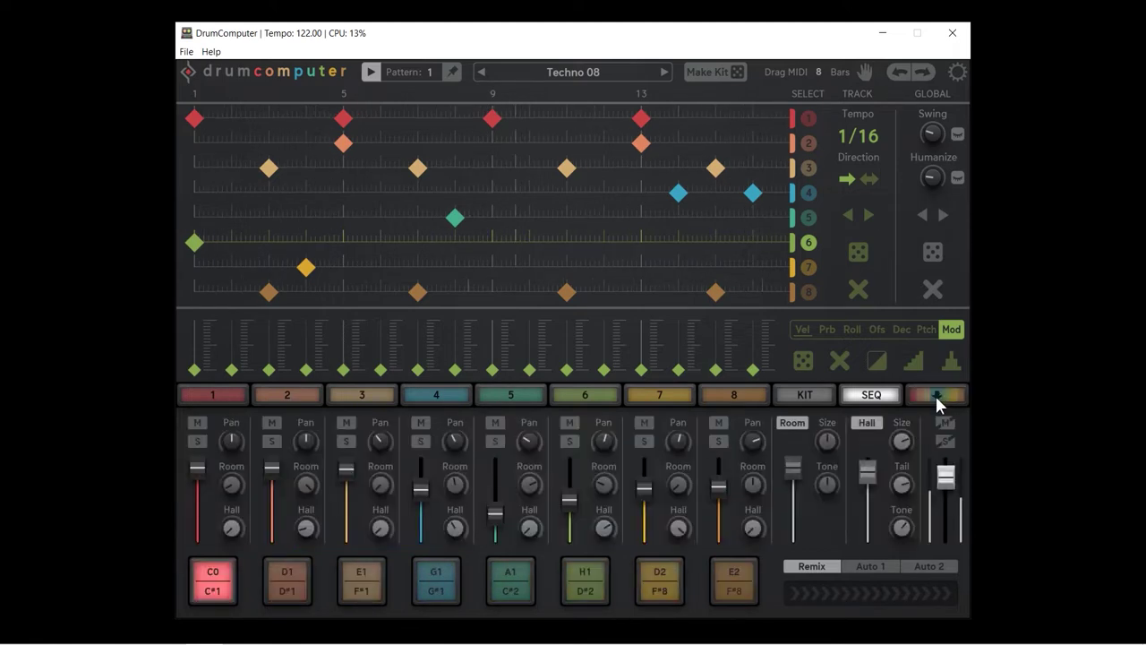
left_click(937, 399)
left_click(936, 397)
left_click(938, 396)
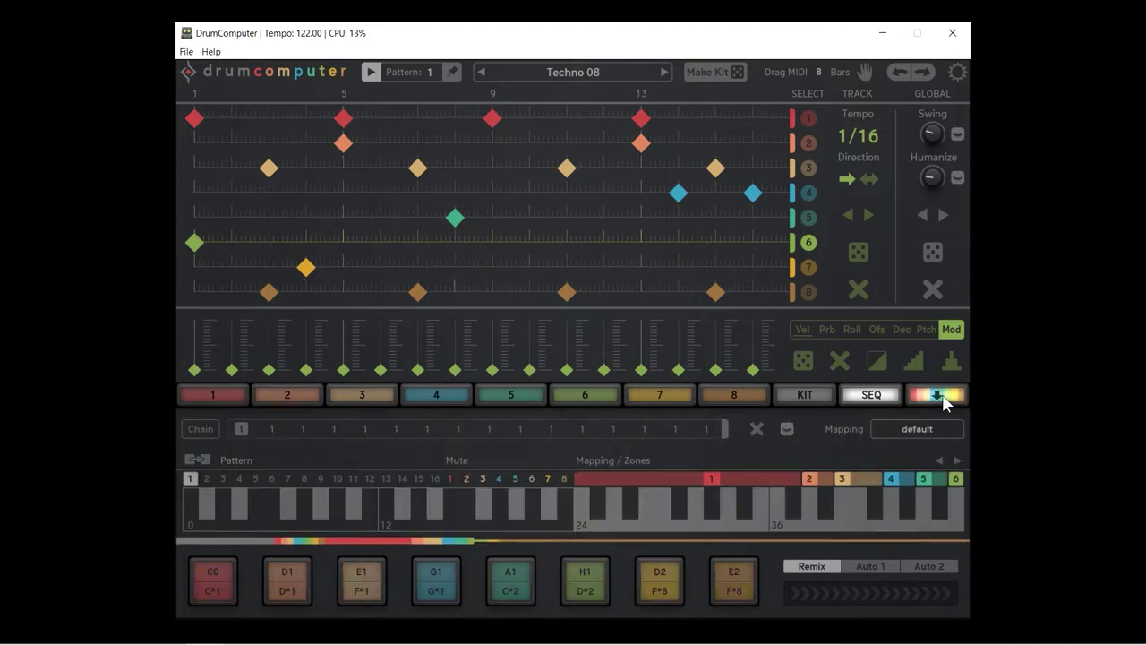
left_click(943, 397)
left_click(927, 397)
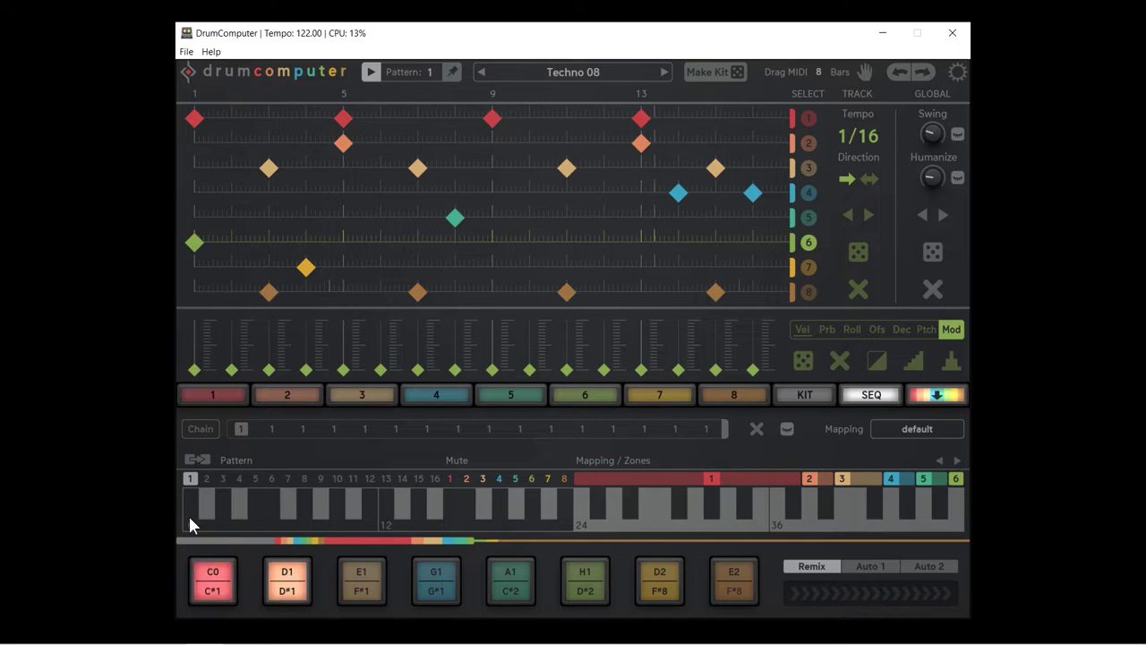
Step: Look at the empty pattern 16 and pattern 1, then bring up pattern 2
left_click(438, 507)
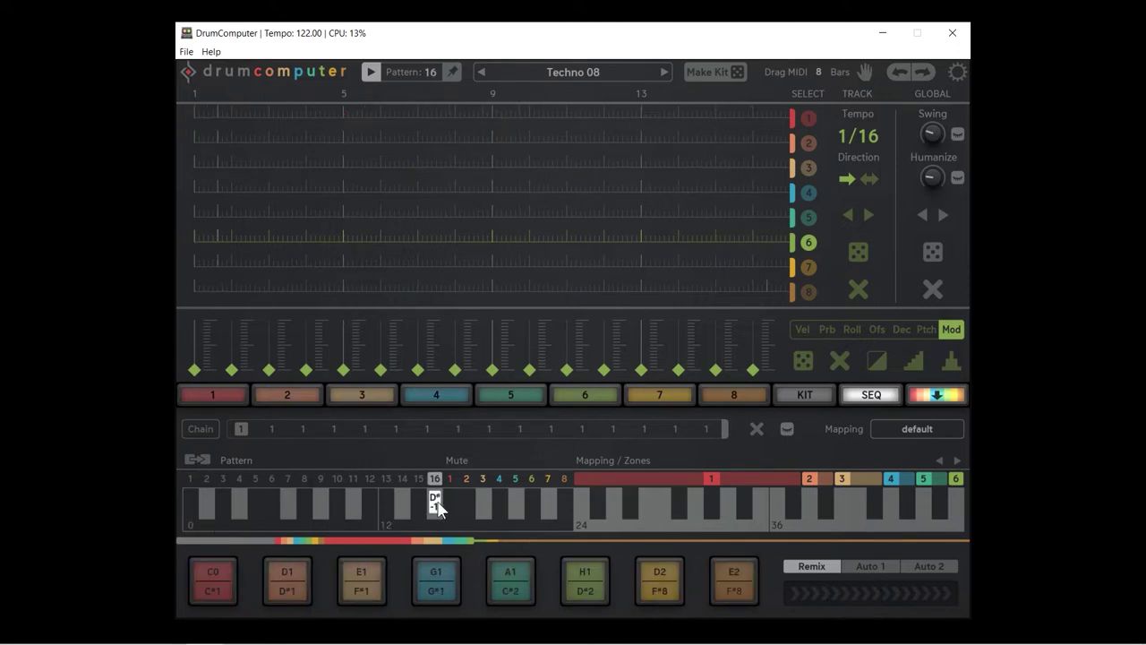
left_click(190, 478)
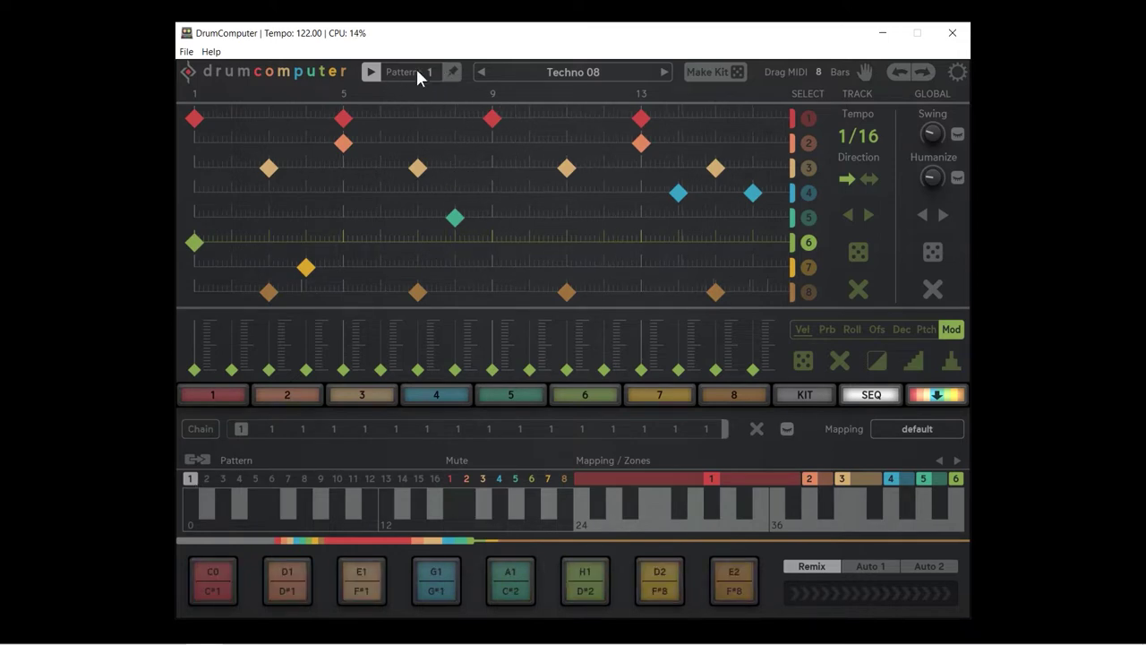
left_click(206, 479)
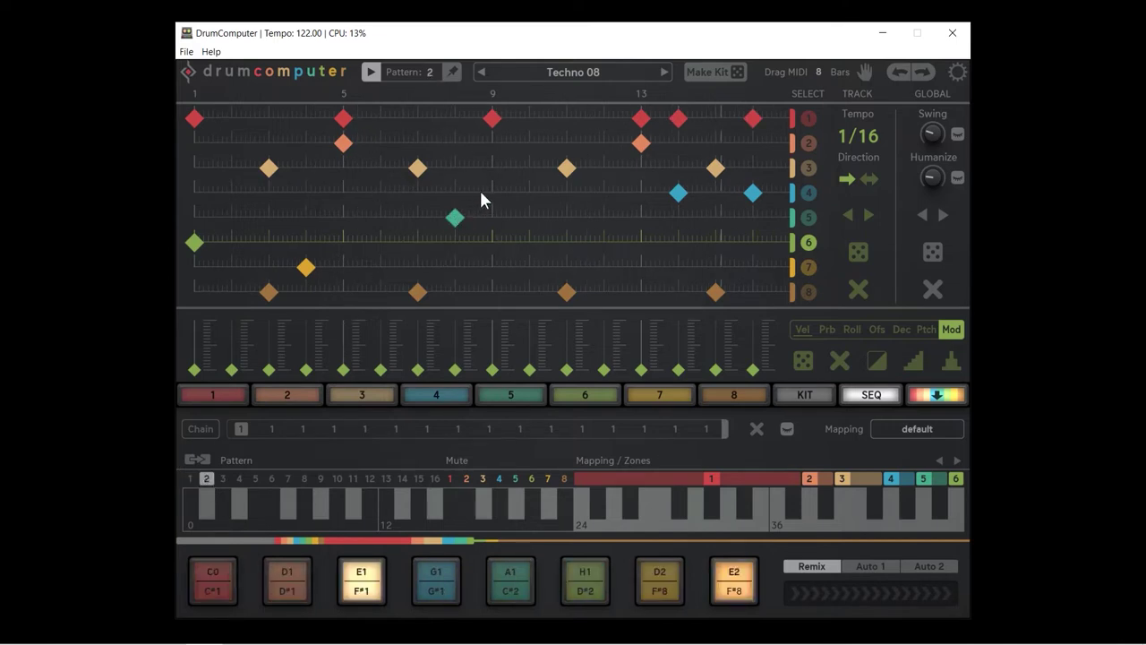
Step: Add three new steps to track 1 and two to track 2, including step 15
left_click(454, 117)
left_click(529, 117)
left_click(566, 117)
left_click(529, 143)
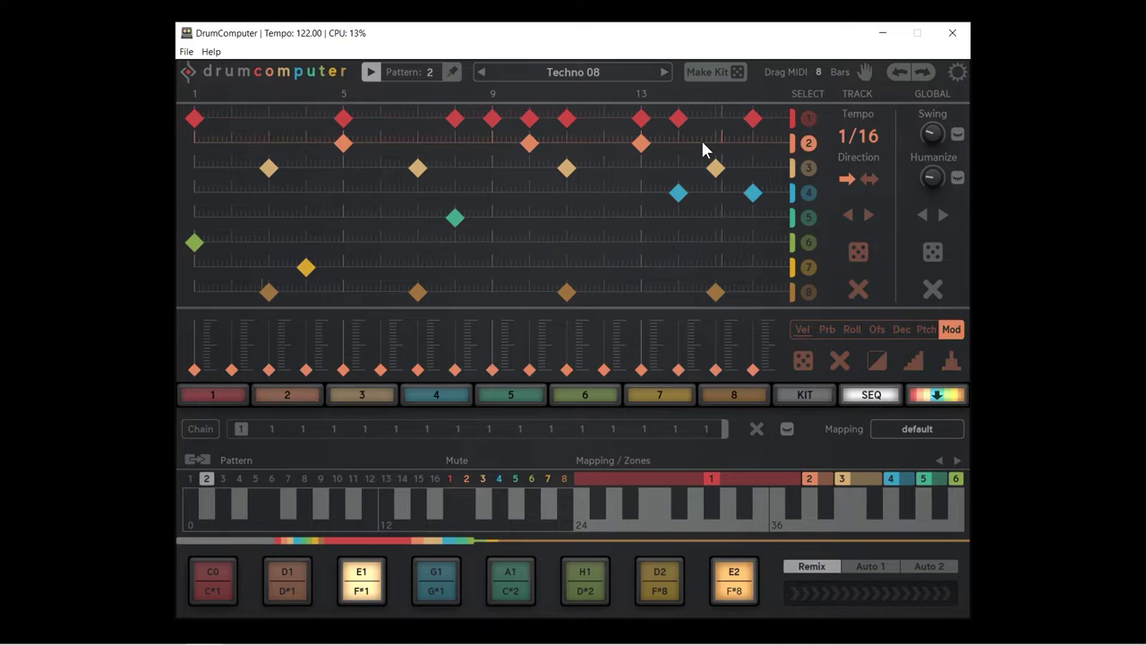
left_click(702, 142)
Step: Fill a run on track 6 and add steps 5, 14, 15, 9 on tracks 4, 6, 7, 3
mouse_move(604, 239)
left_mouse_down()
mouse_move(450, 226)
mouse_move(385, 234)
left_mouse_up()
left_click(342, 193)
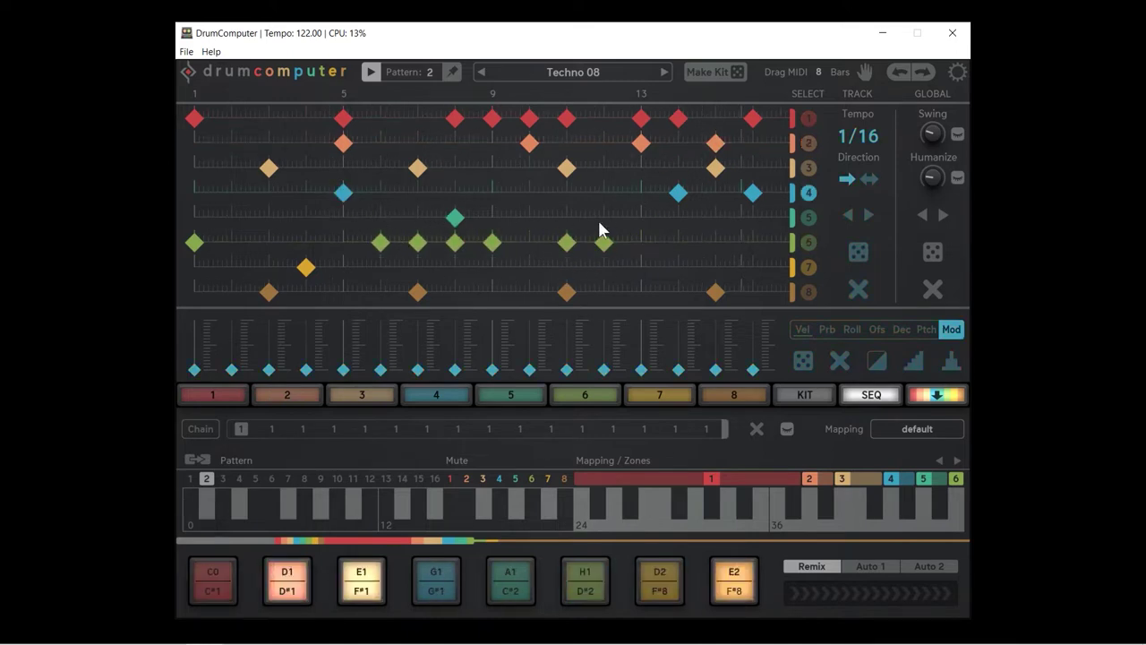
left_click(678, 242)
left_click(715, 267)
left_click(491, 167)
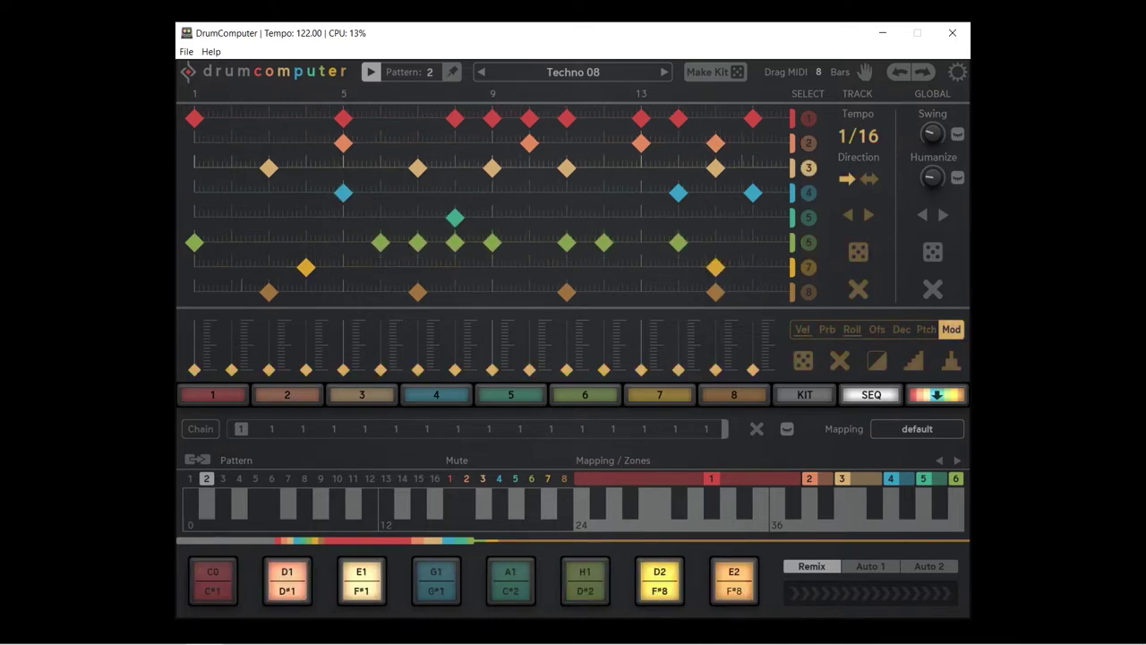
left_click(190, 478)
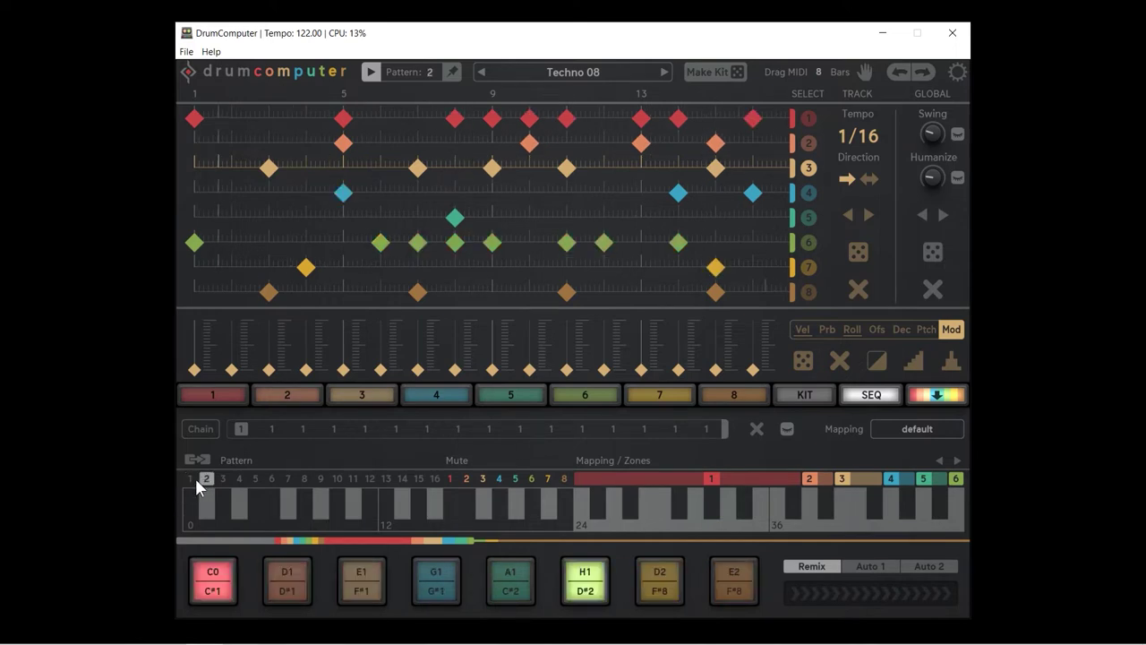
Step: Flip back and forth between patterns 1 and 2 to compare them, ending on pattern 1
left_click(193, 480)
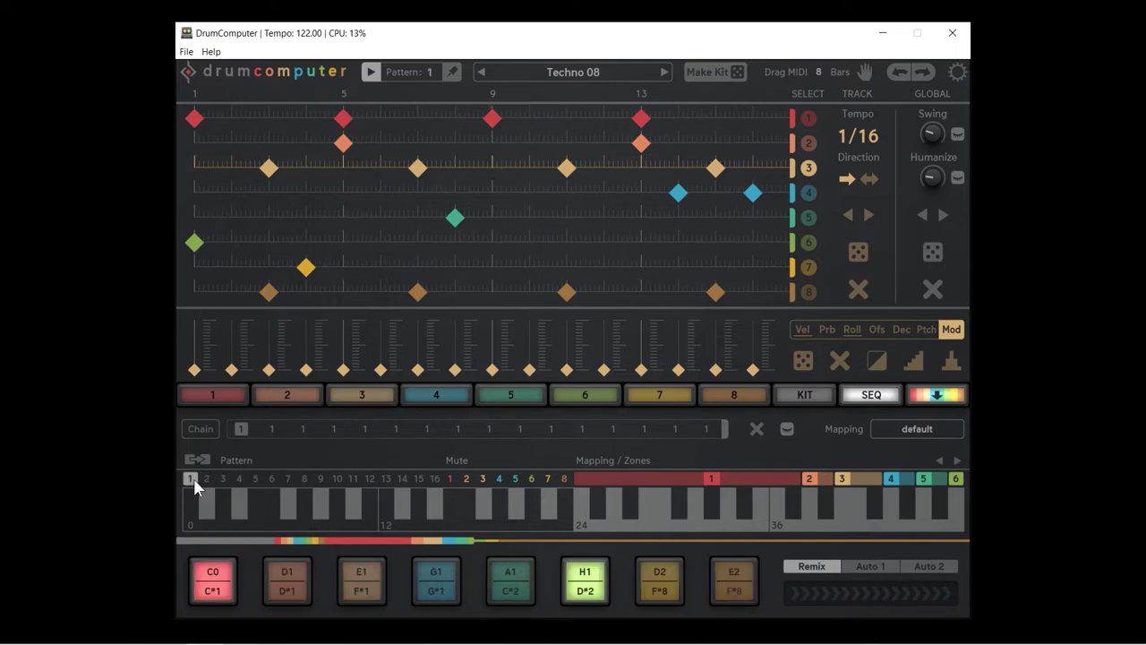
left_click(208, 480)
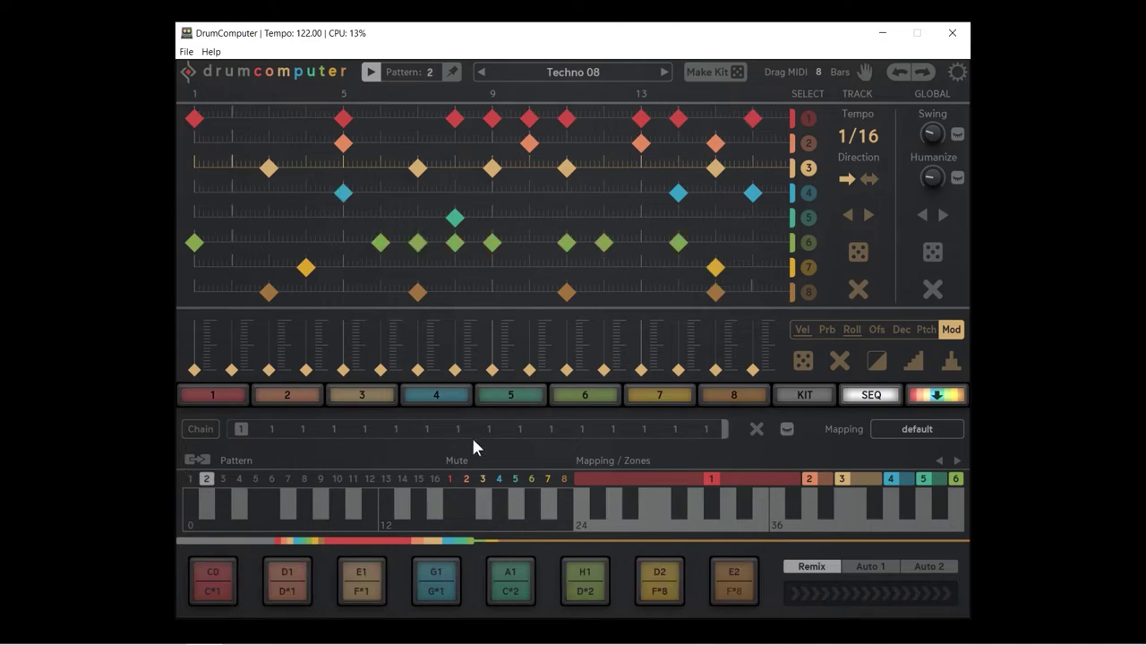
left_click(191, 479)
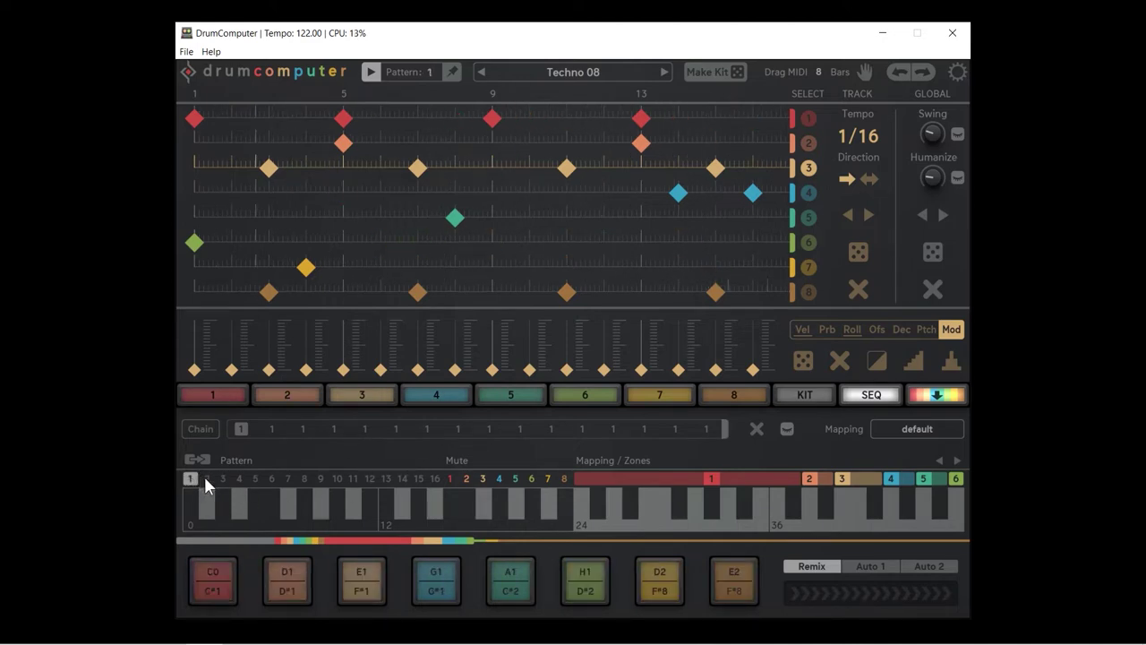
left_click(205, 480)
left_click(192, 480)
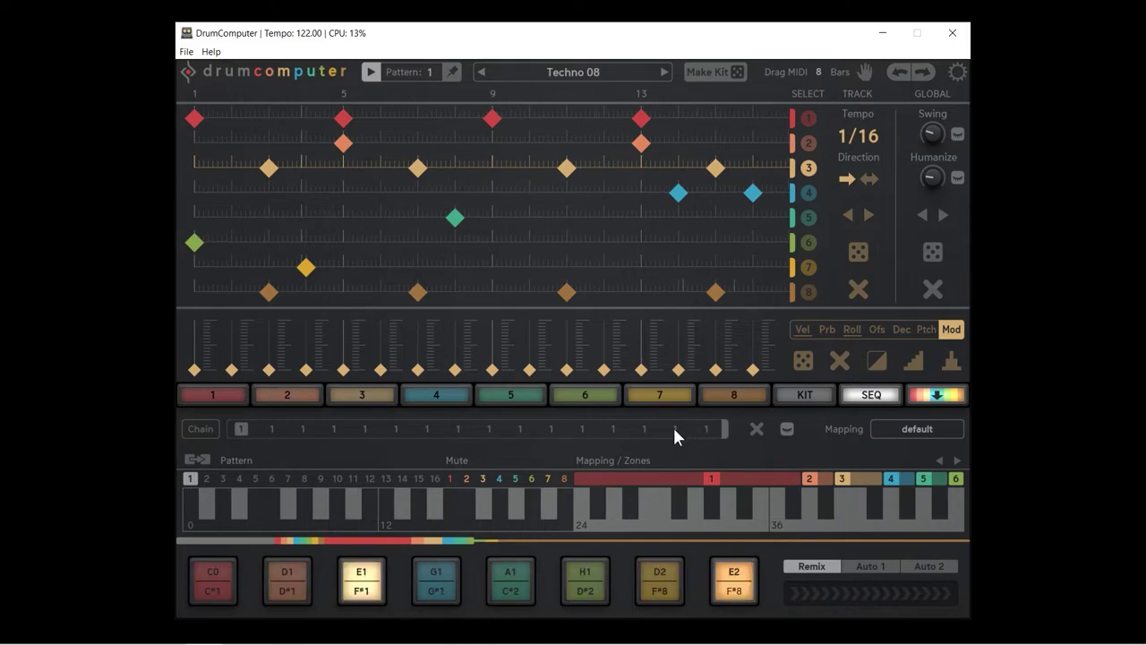
Step: Set the second chain slot to pattern 2, trim the chain to two slots, and enable Chain
left_click(273, 421)
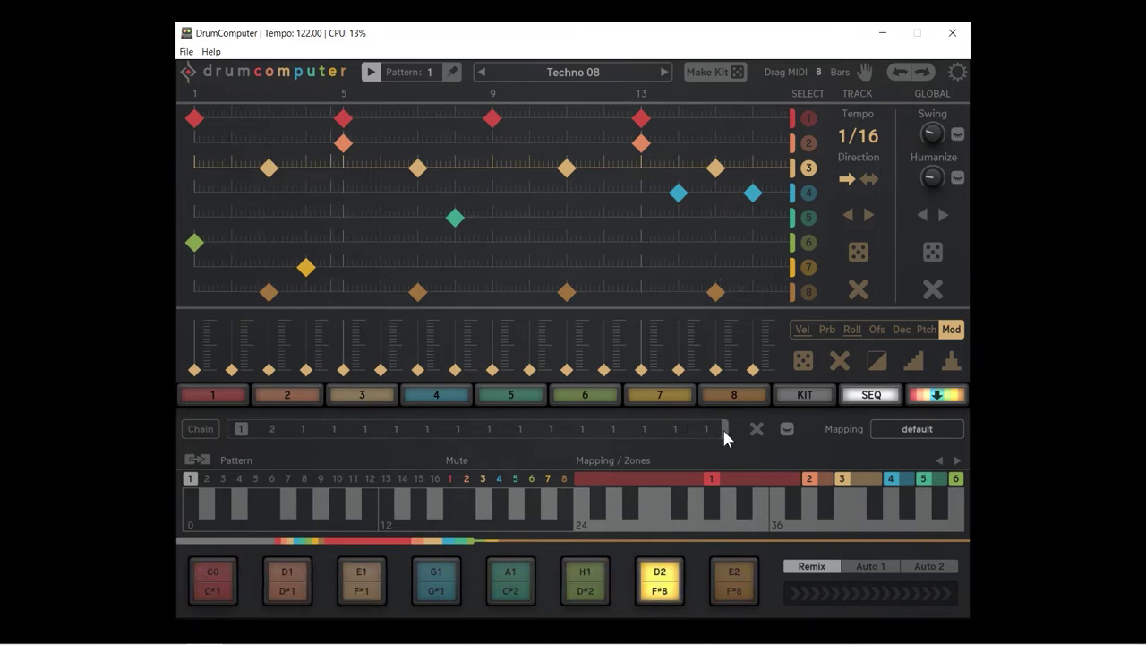
left_click_drag(727, 437, 444, 430)
left_click_drag(302, 428, 277, 433)
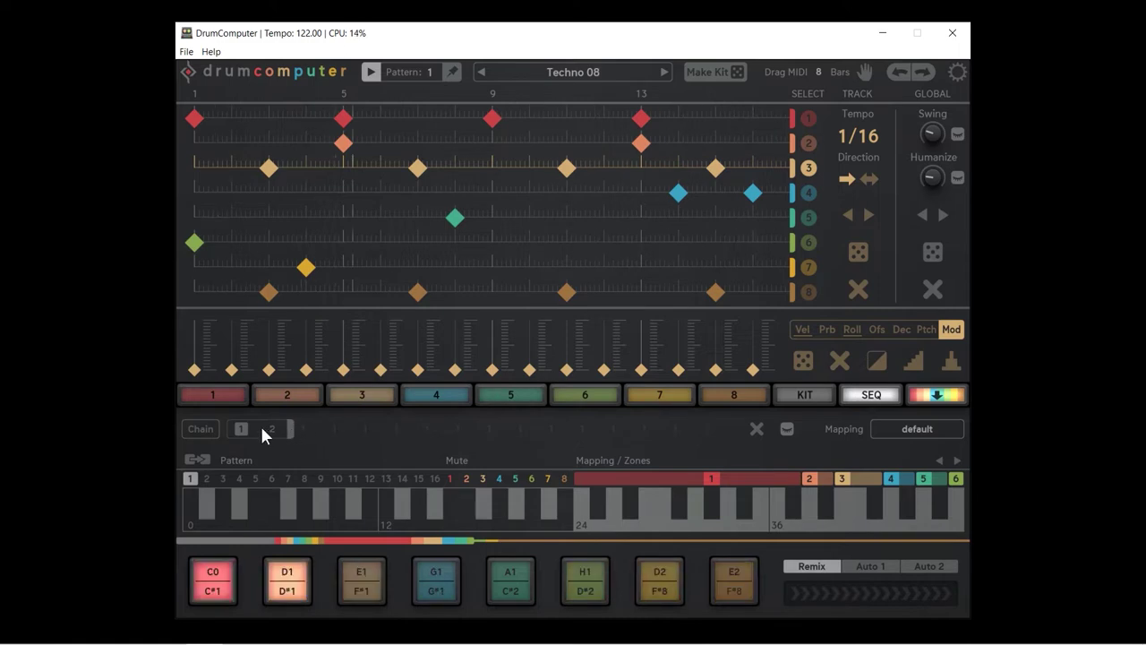
left_click(204, 429)
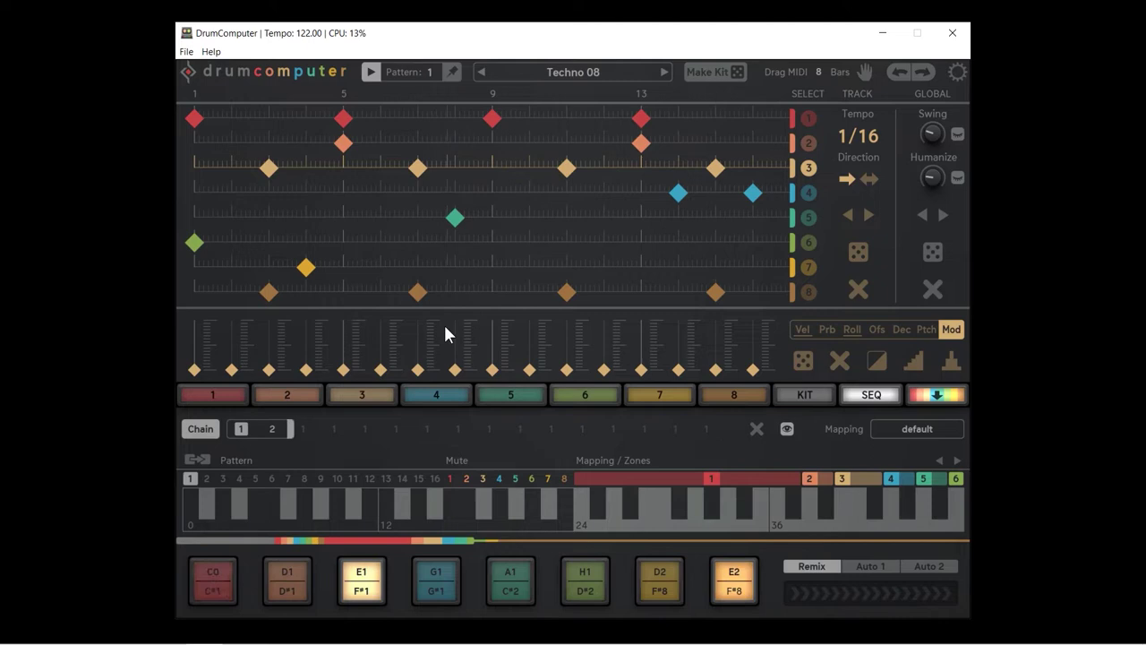
Step: Turn off chained pattern playback
left_click(786, 429)
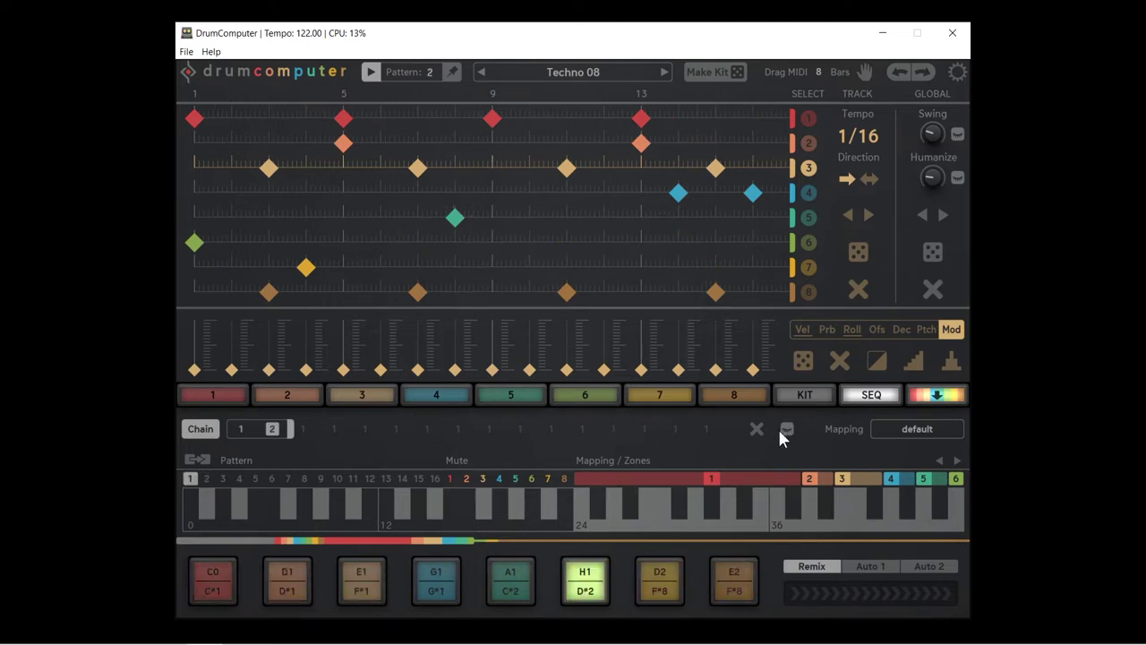
left_click(223, 479)
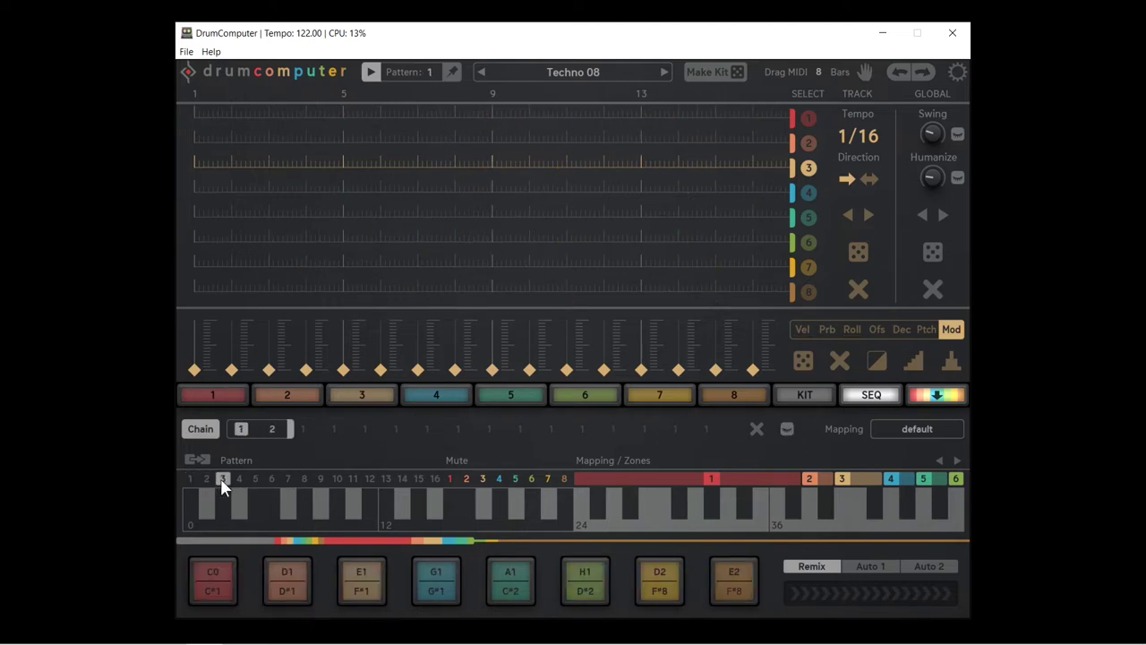
left_click(213, 429)
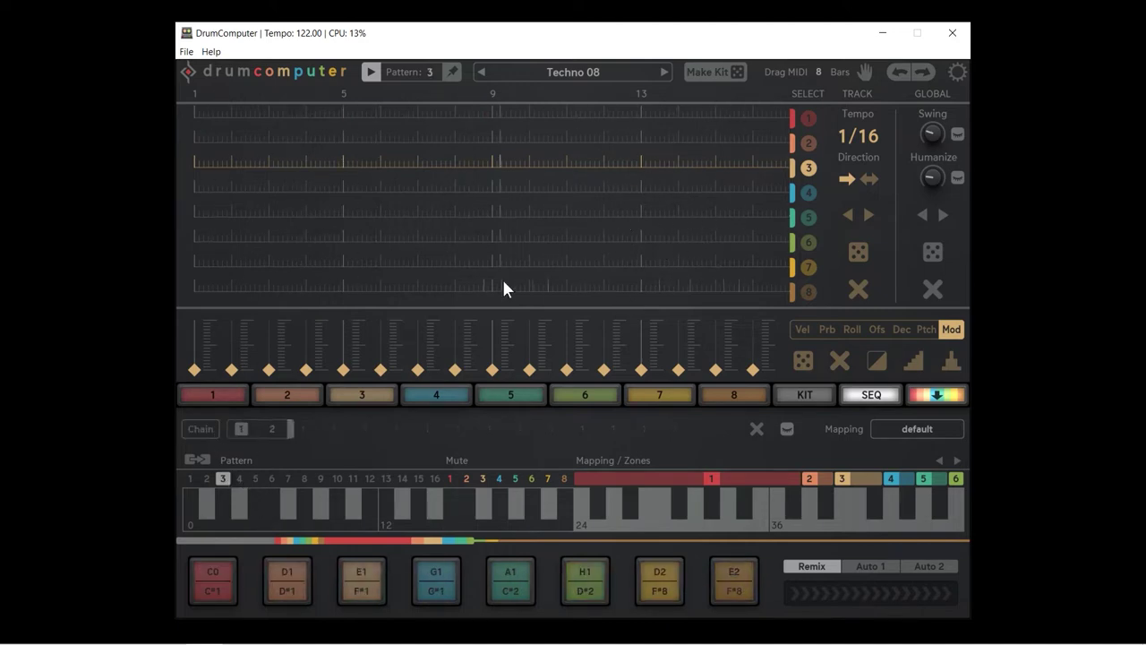
Step: Copy pattern 1's beat into pattern 3 using the copy toggle
left_click(191, 477)
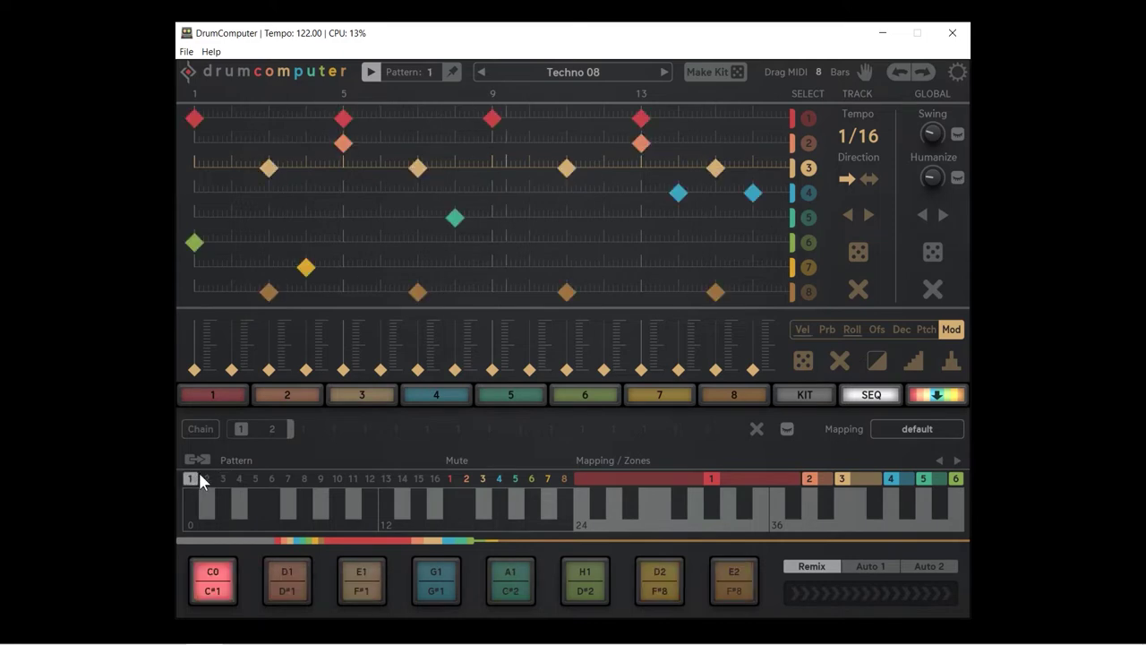
left_click(197, 460)
left_click(223, 477)
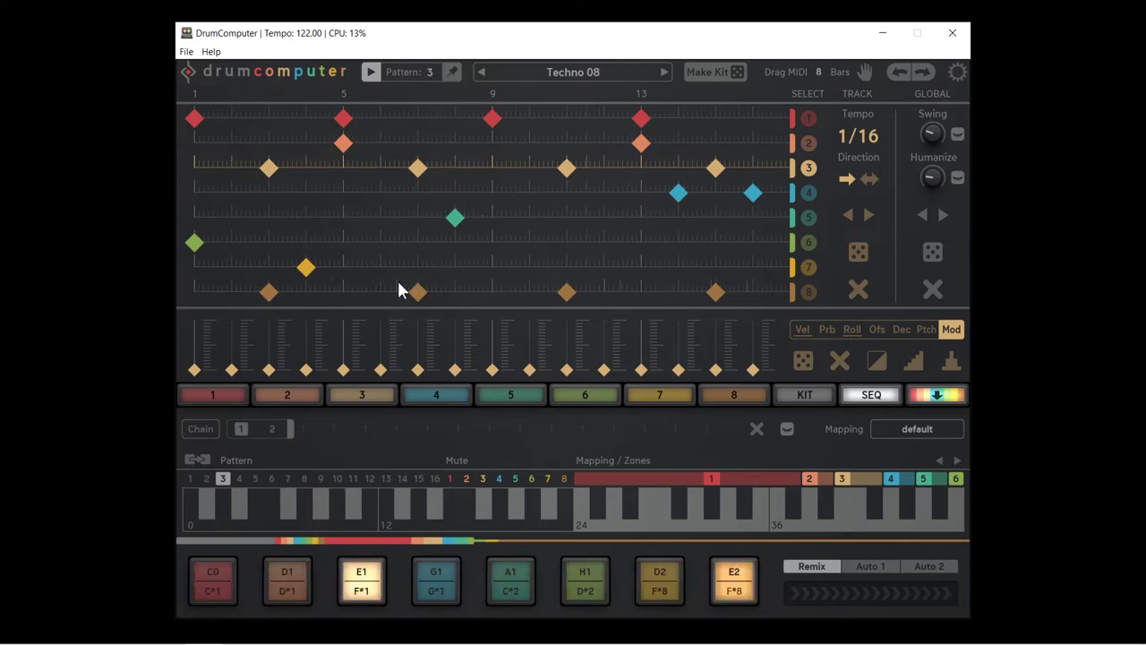
Step: Shift track 1's hits in pattern 3 onto new steps, ending with a final late hit
left_click(343, 118)
left_click(418, 118)
left_click(492, 118)
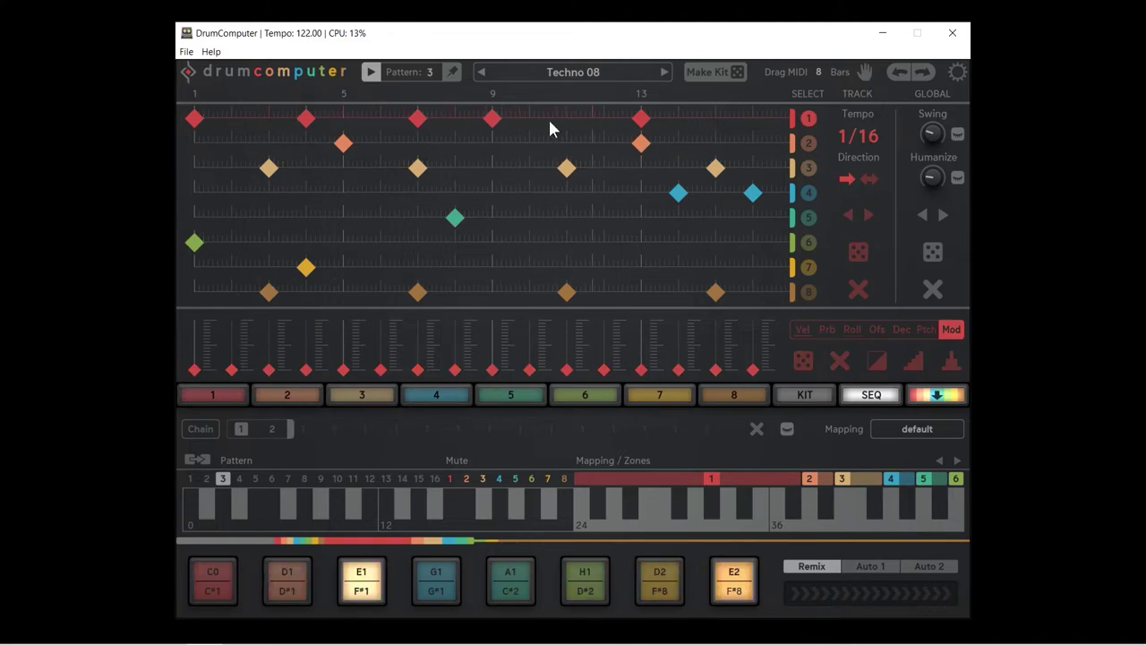
left_click(566, 117)
left_click(640, 117)
left_click(715, 117)
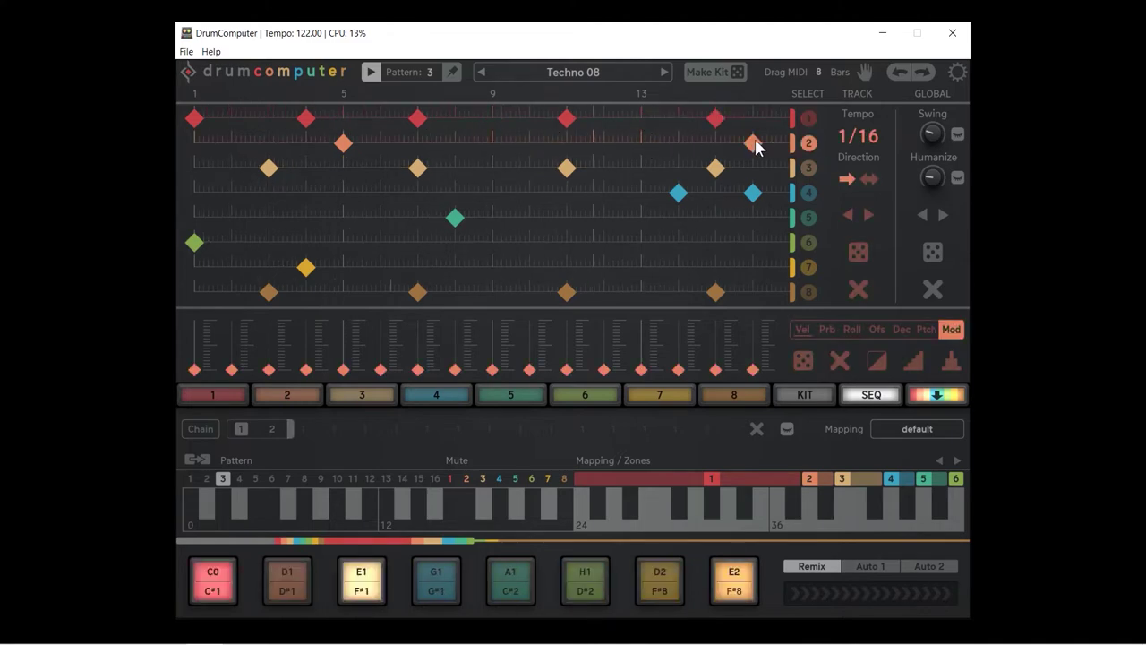
Step: Remove track 2's late step, clear track 3, and fill runs across tracks 4 and 7
left_click(640, 142)
left_click(566, 168)
left_click(716, 167)
left_click(417, 167)
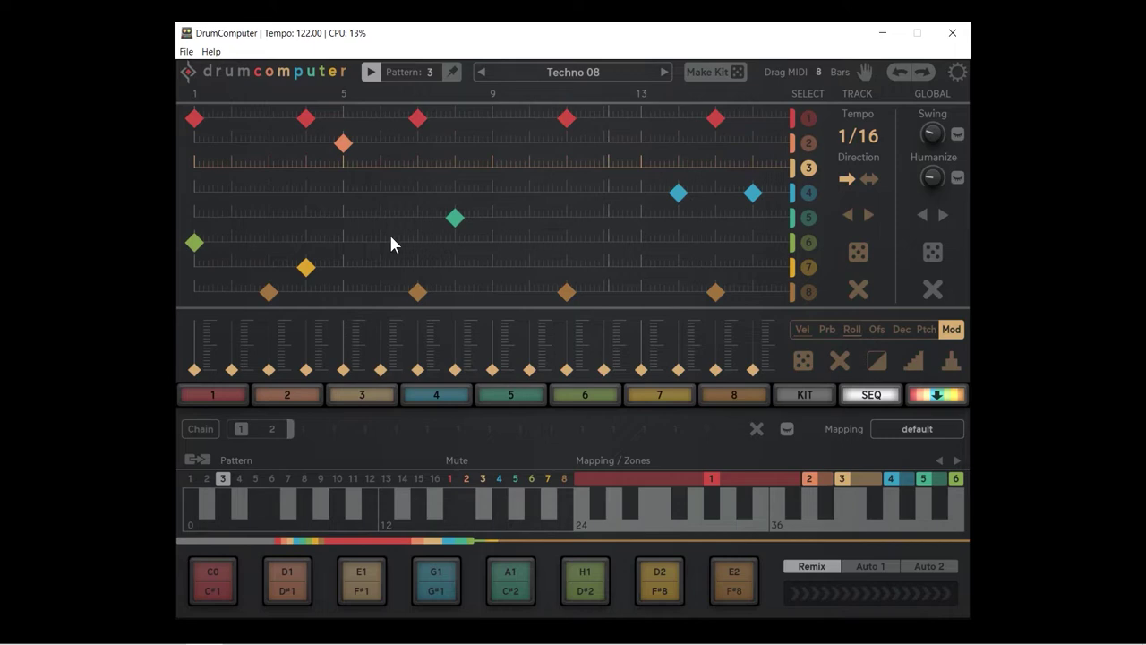
left_click_drag(342, 192, 590, 190)
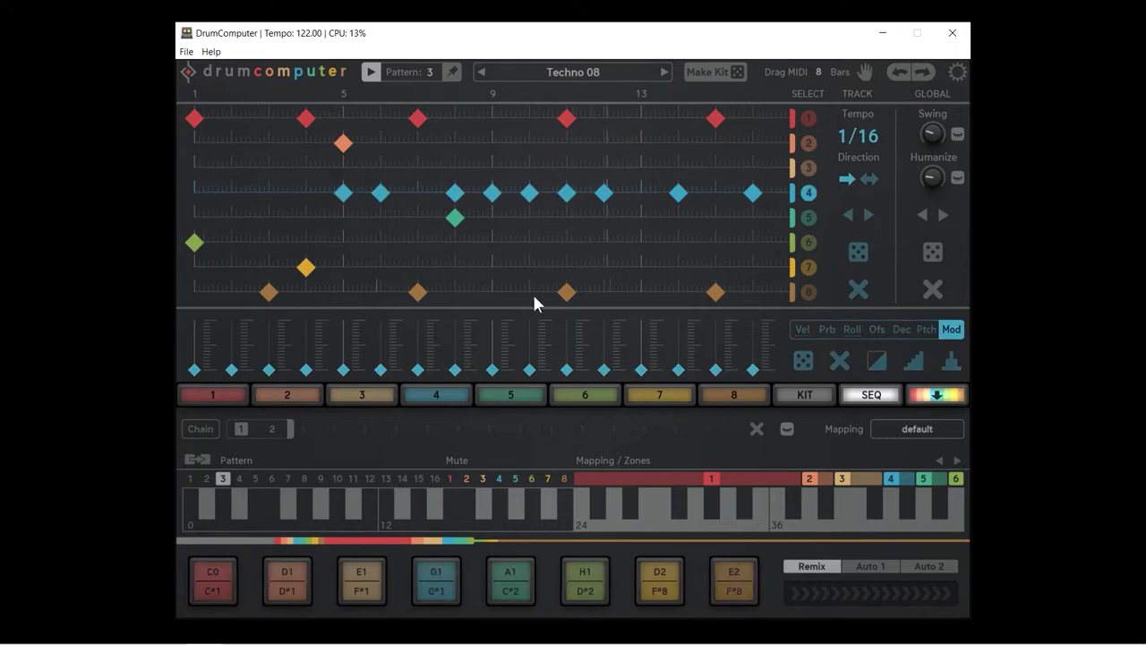
left_click_drag(343, 267, 662, 266)
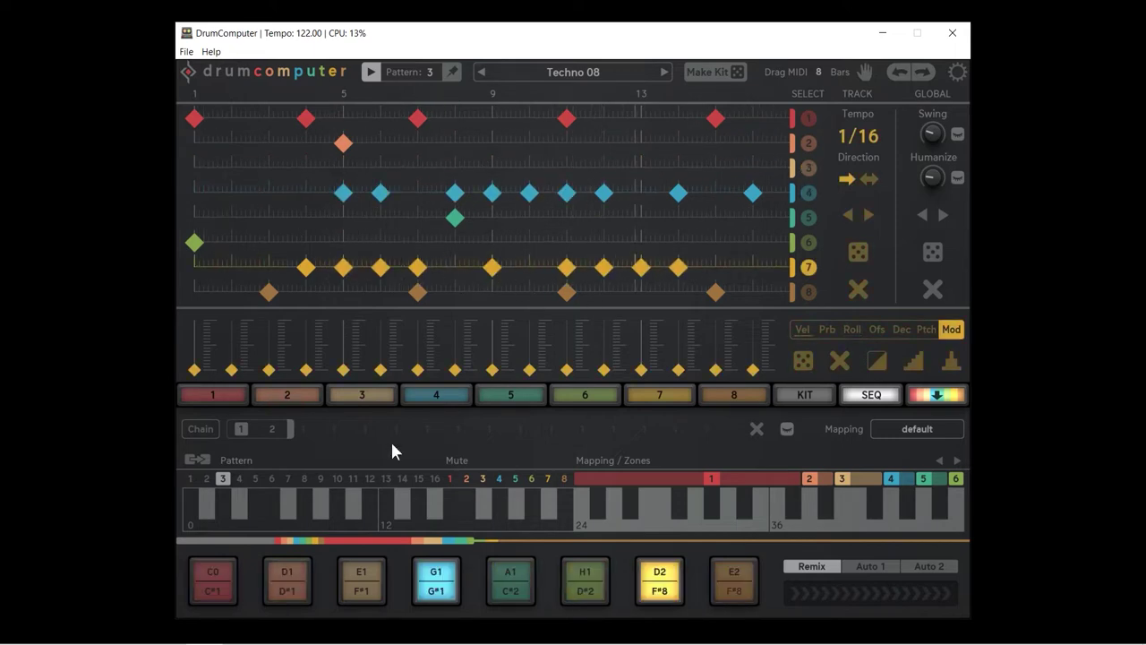
left_click(190, 479)
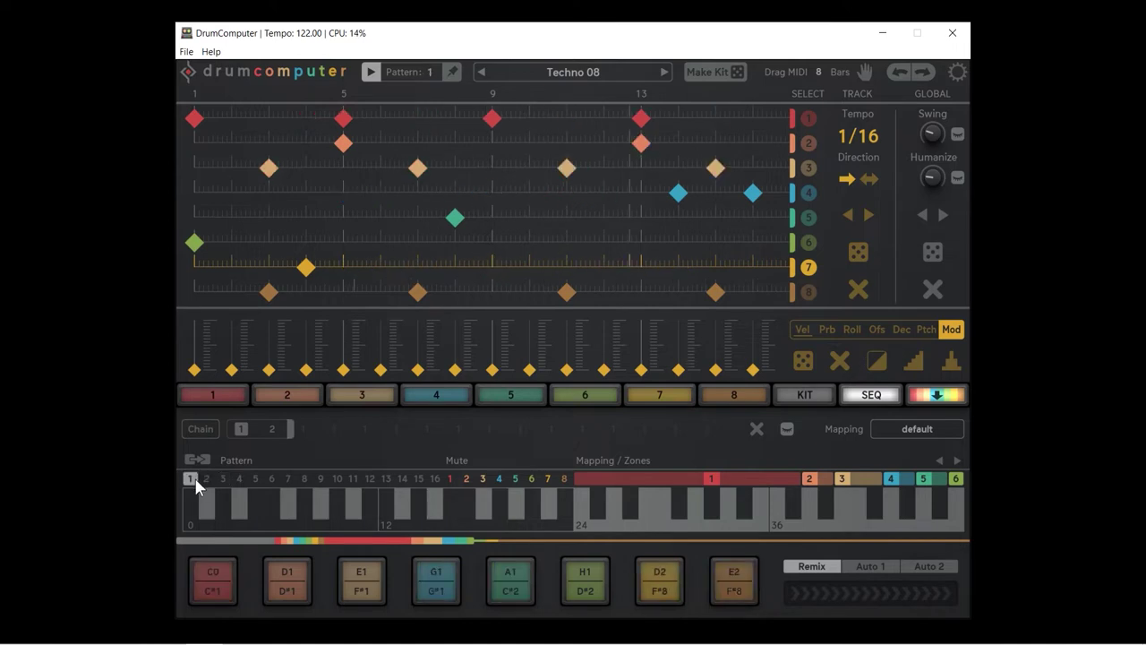
Step: Select pattern 4 and randomize all eight tracks twice with the GLOBAL dice
left_click(206, 479)
left_click(191, 478)
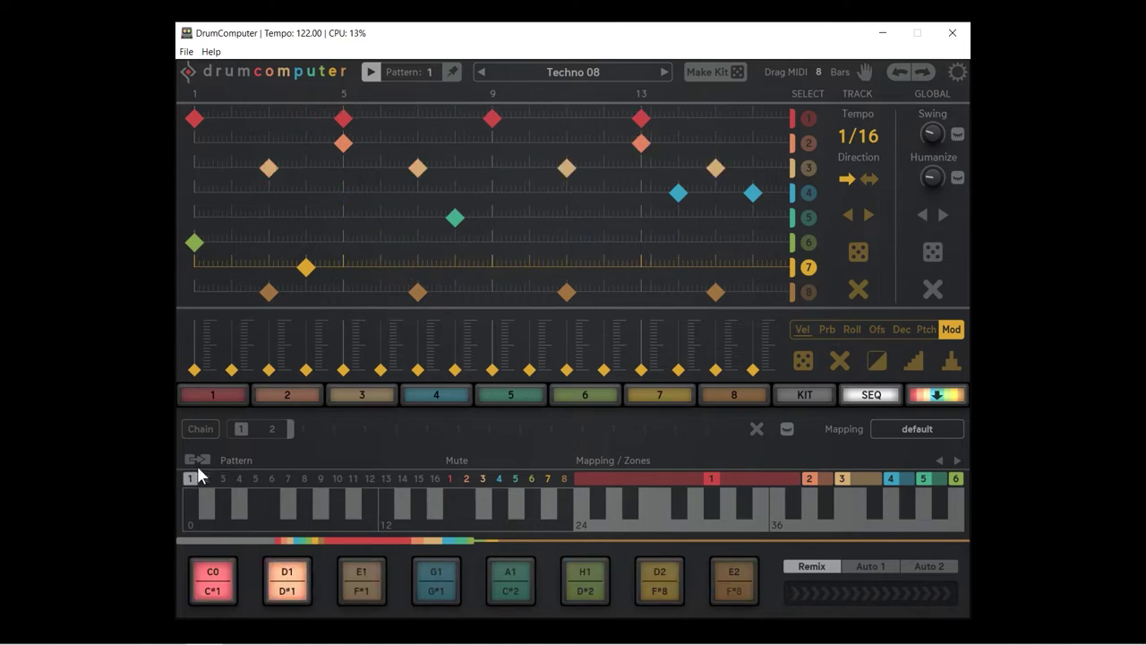
left_click(239, 479)
left_click(933, 255)
left_click(933, 255)
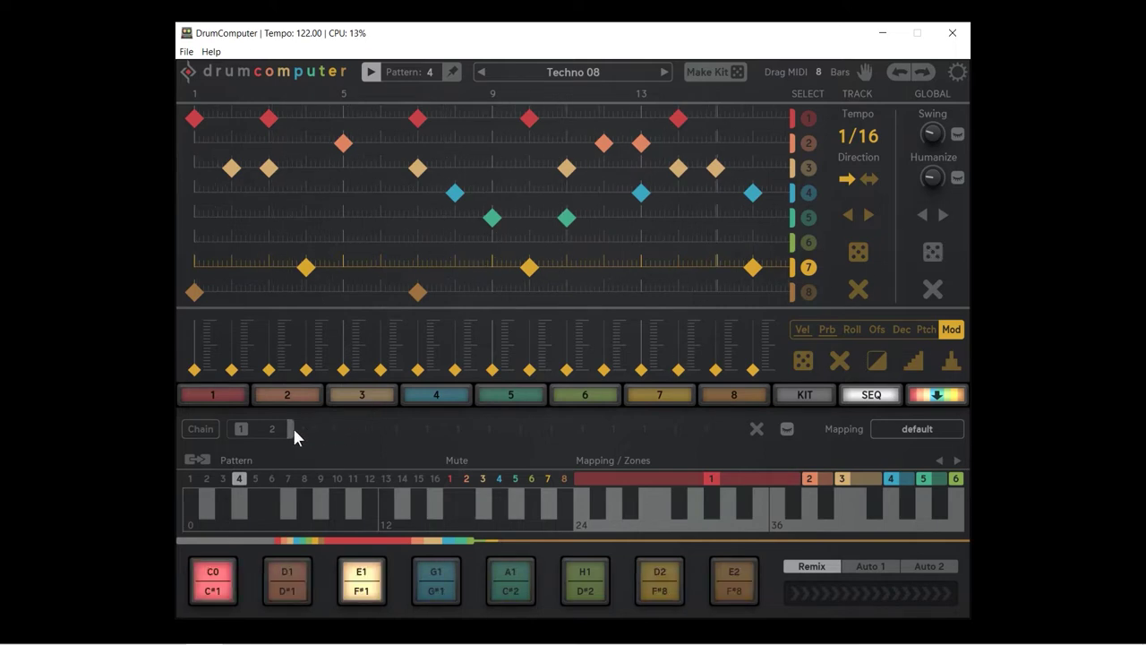
Step: Chain patterns 1–4, run Chain playback, stretch the chain to slot 16, then stop Chain
left_click_drag(293, 428, 358, 435)
left_click_drag(302, 428, 333, 429)
left_click(200, 429)
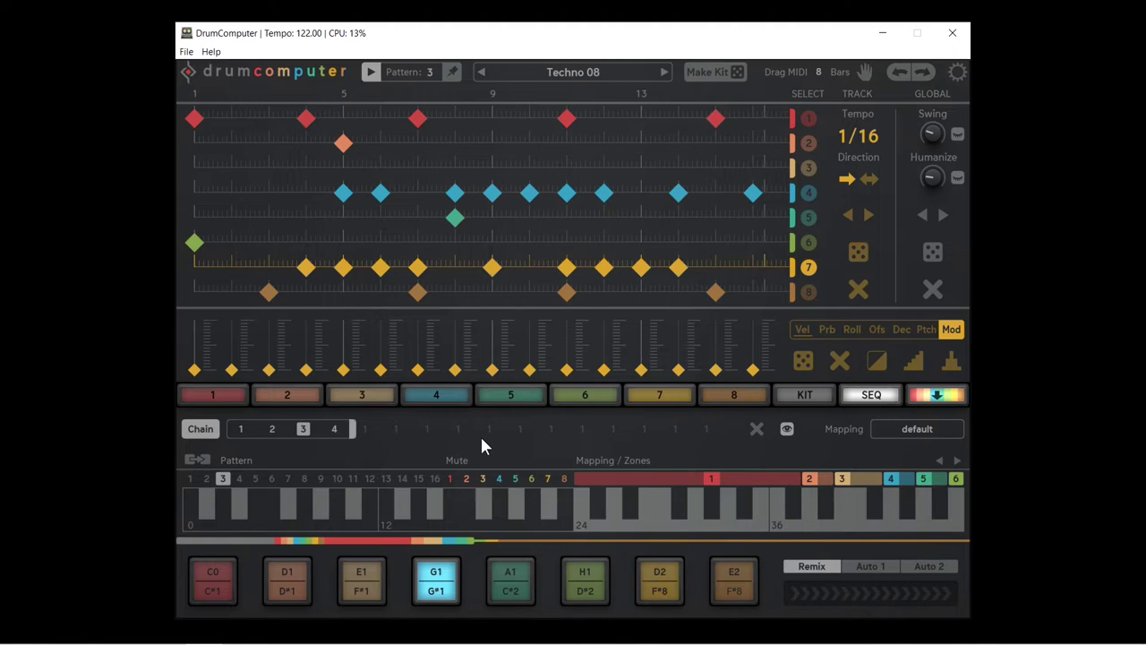
left_click_drag(353, 429, 445, 429)
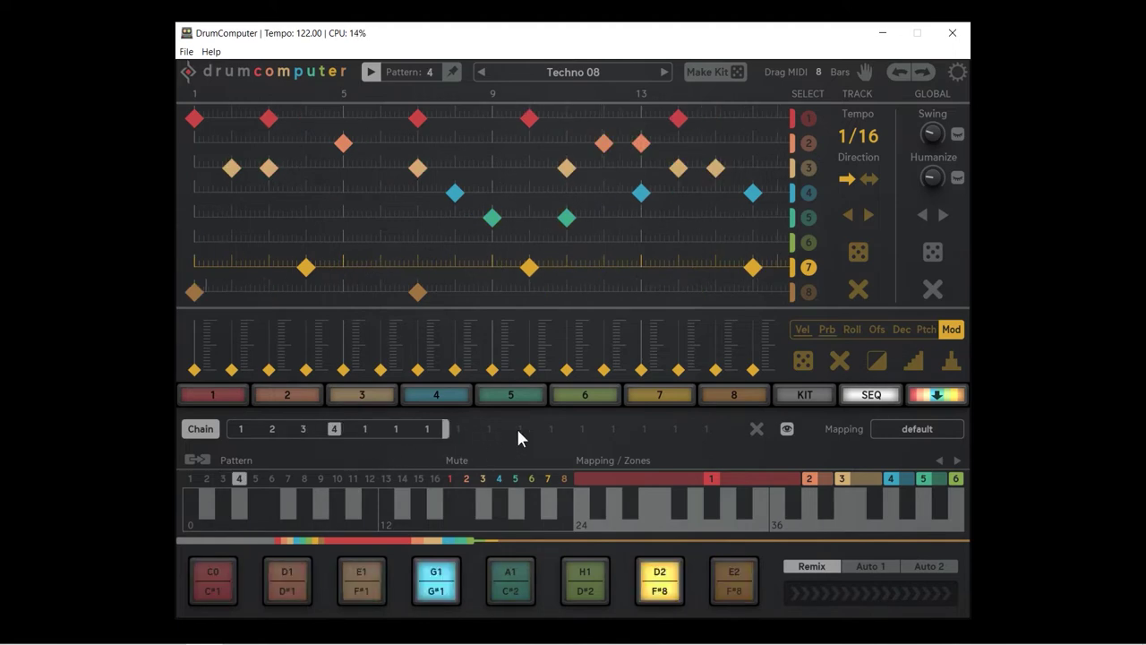
left_click_drag(517, 430, 725, 427)
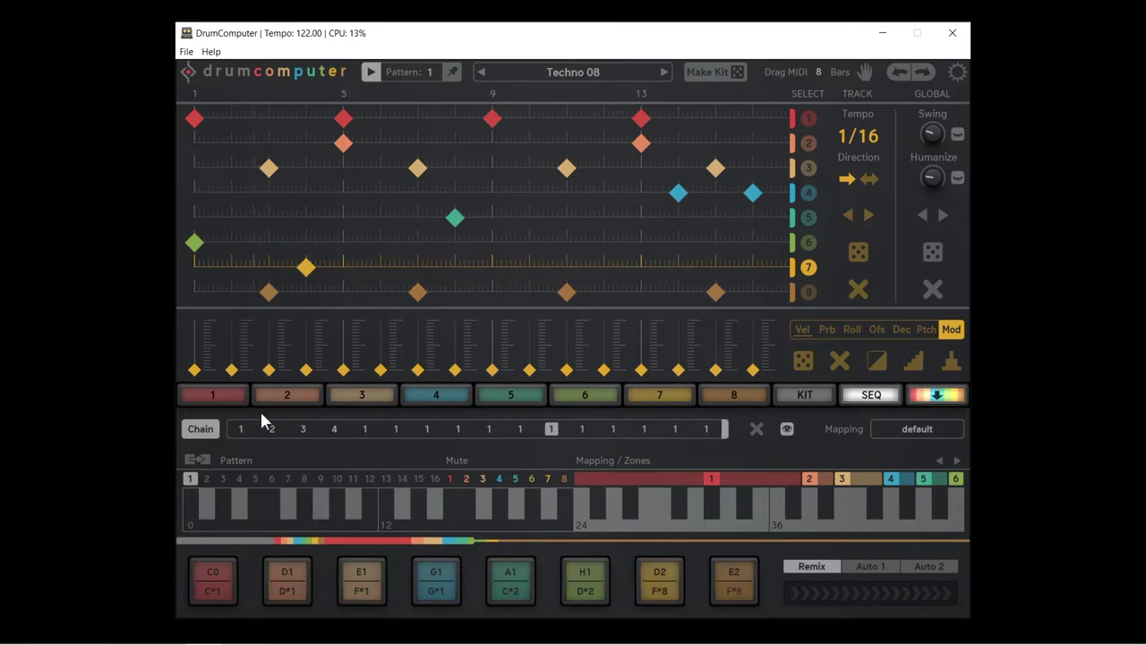
left_click(201, 430)
Step: Select pattern 1 in the Pattern row
left_click(190, 480)
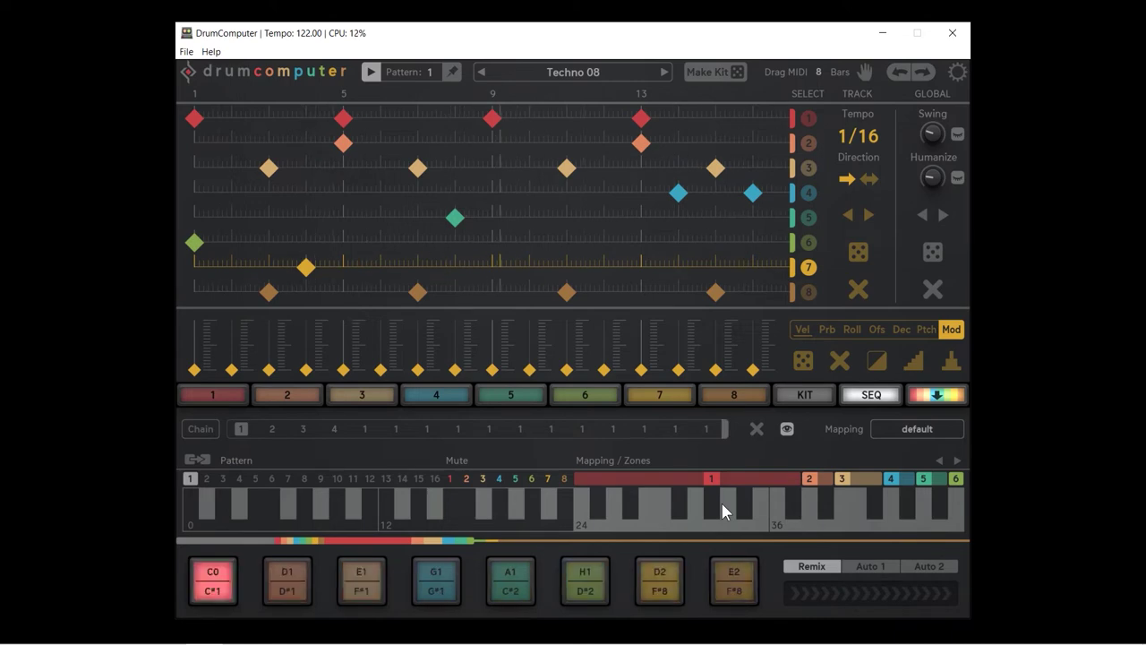
Step: Step through the sound settings of tracks 1 to 5
left_click(212, 394)
left_click(287, 394)
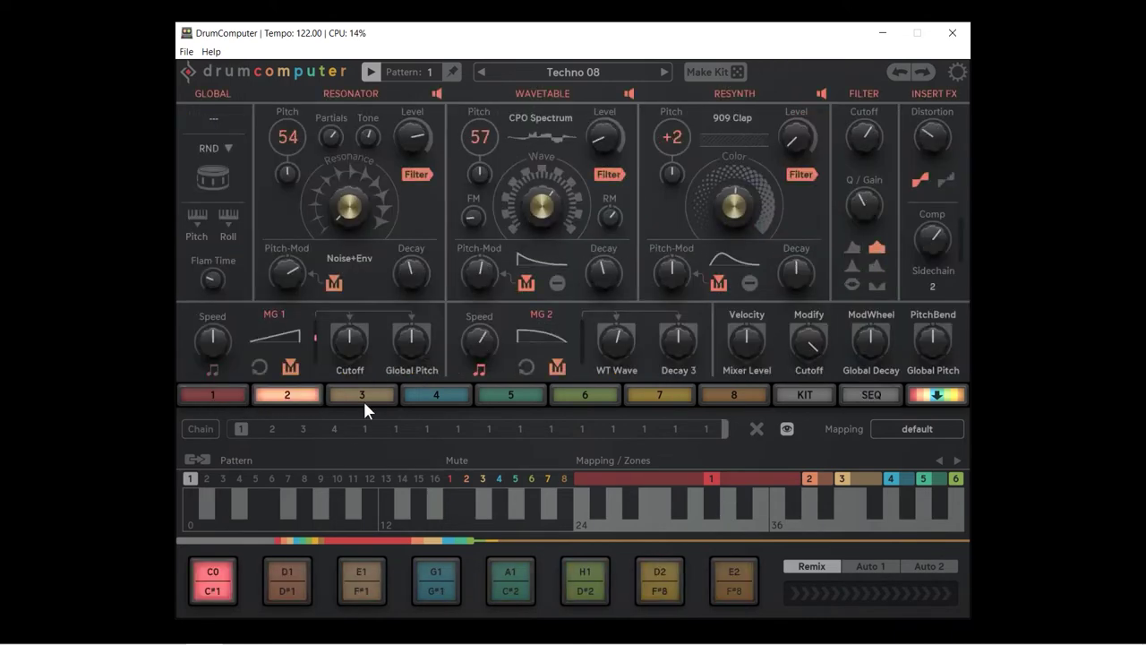
left_click(362, 393)
left_click(438, 394)
left_click(506, 395)
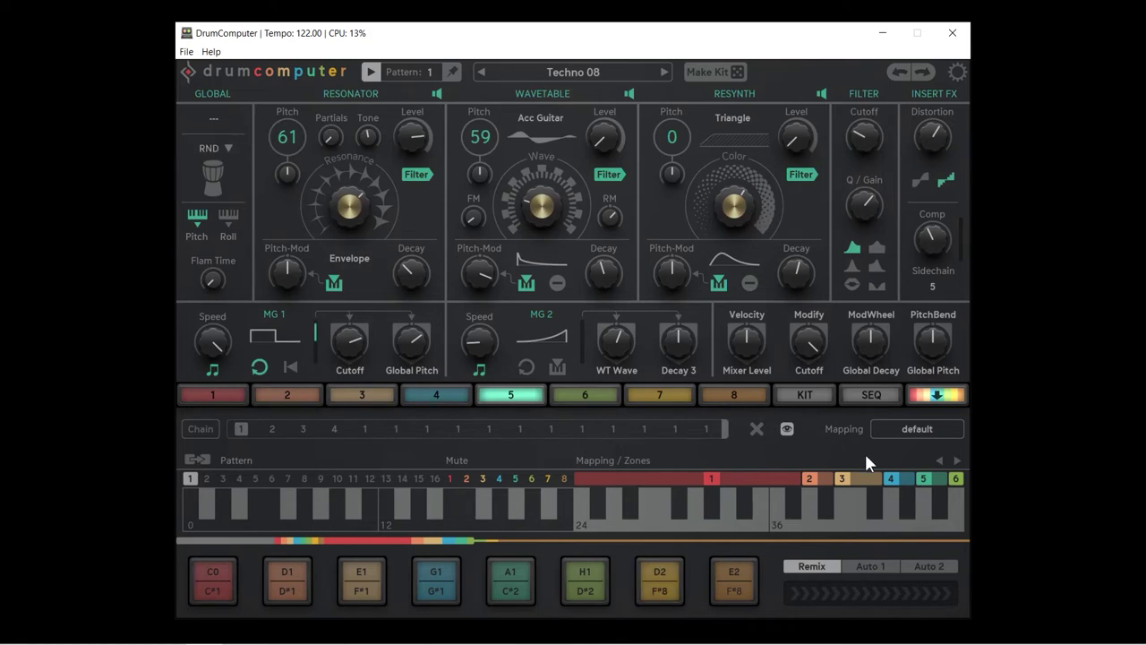
Step: Toggle the mixer view off again and scroll along the mapping-zone keyboard
left_click(922, 403)
left_click(924, 396)
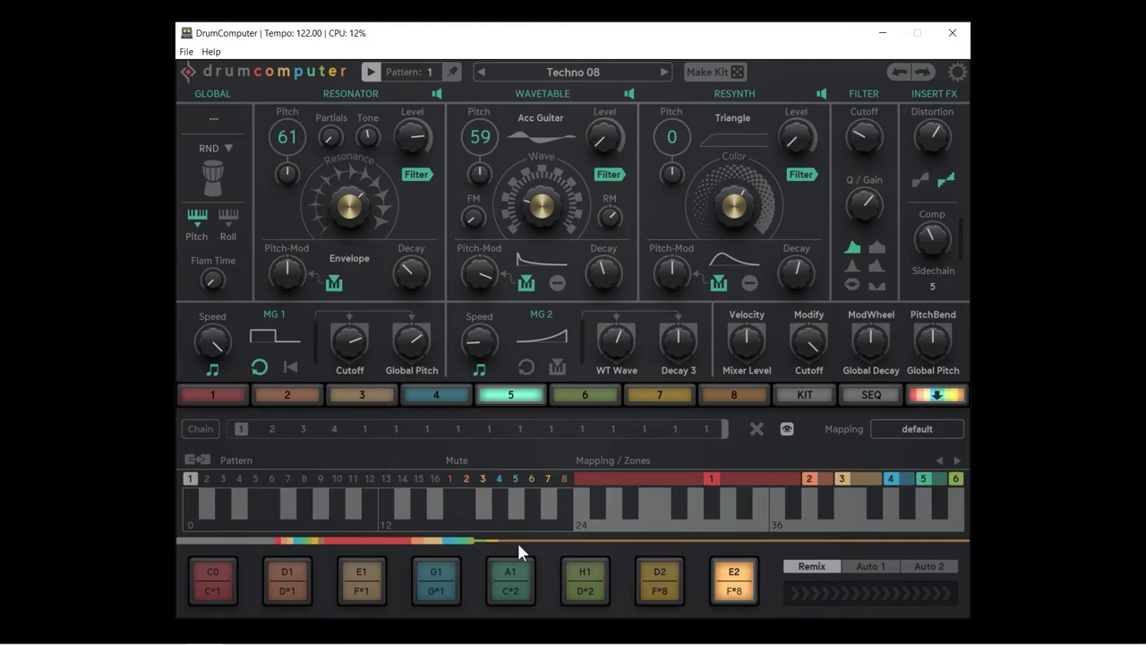
left_click_drag(305, 541, 531, 538)
left_click_drag(641, 541, 184, 543)
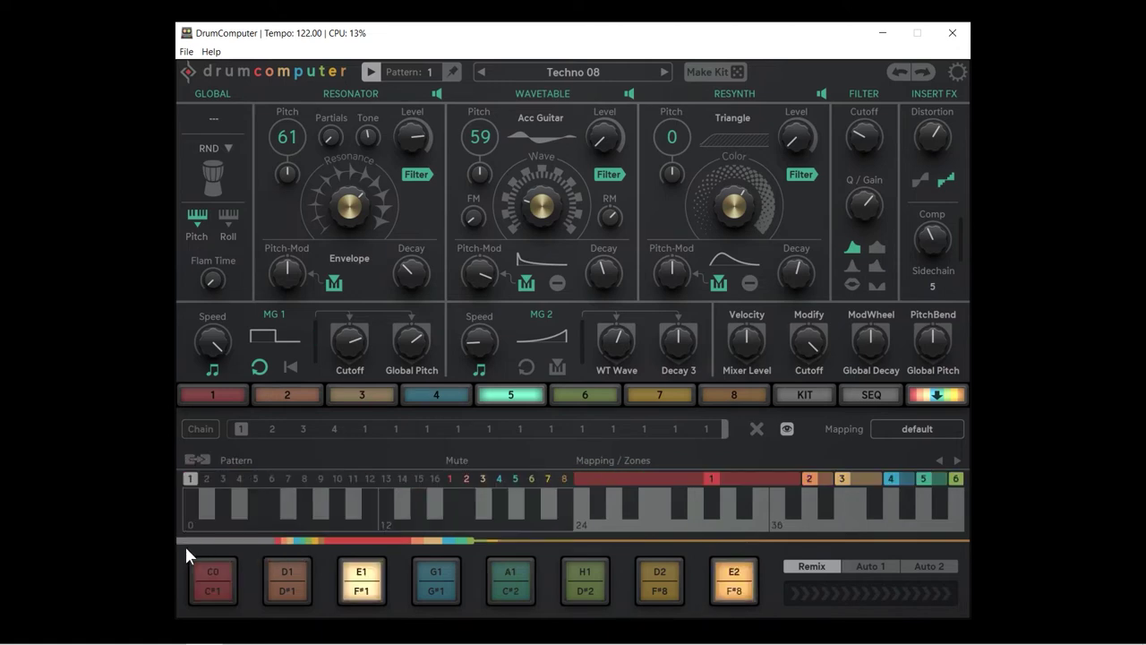
Step: Show track 1's sound settings, flip the mixer on and off, and return to the step grid
left_click(208, 397)
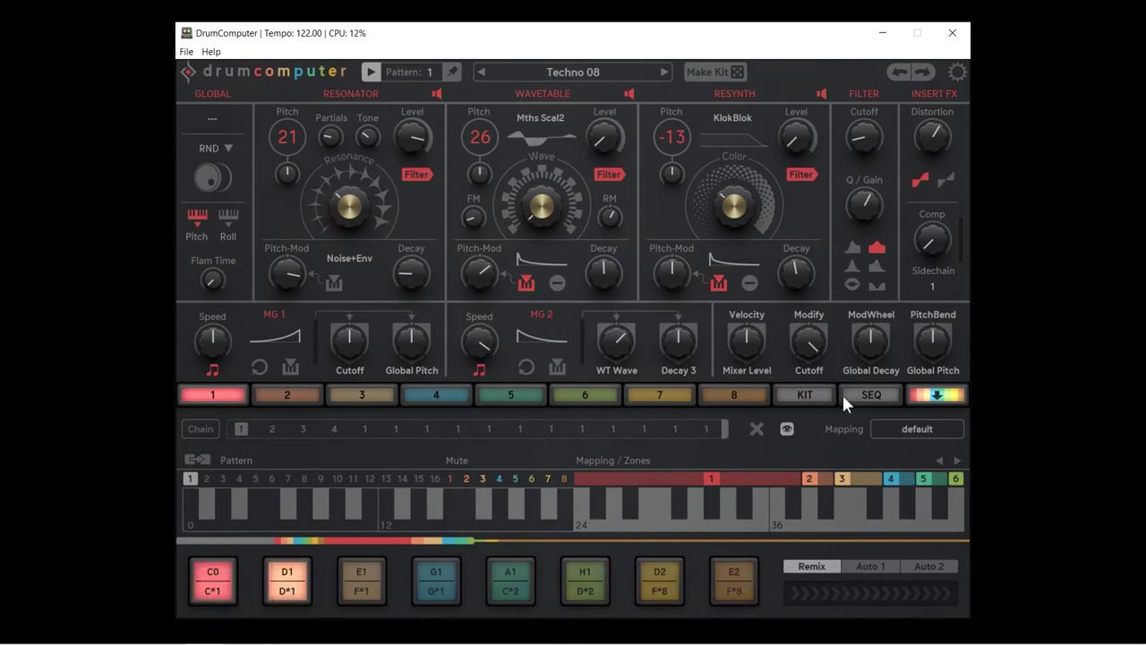
left_click(951, 397)
left_click(936, 397)
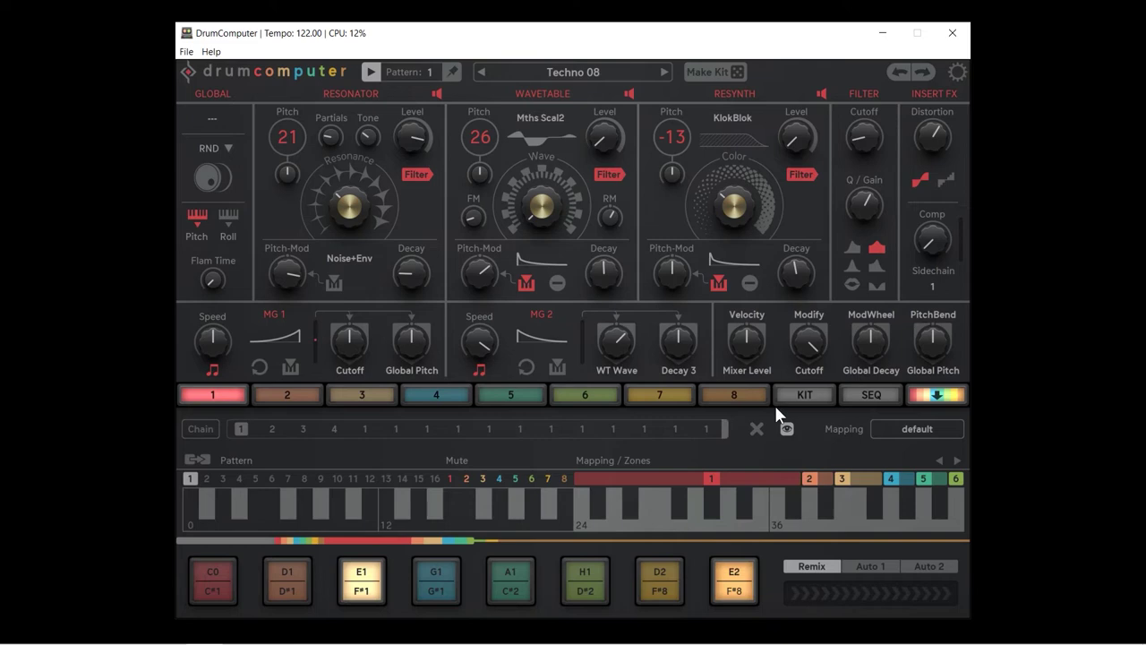
left_click(862, 394)
Step: Remove track 1's step 13 hit, then clear all of its remaining steps
left_click(640, 117)
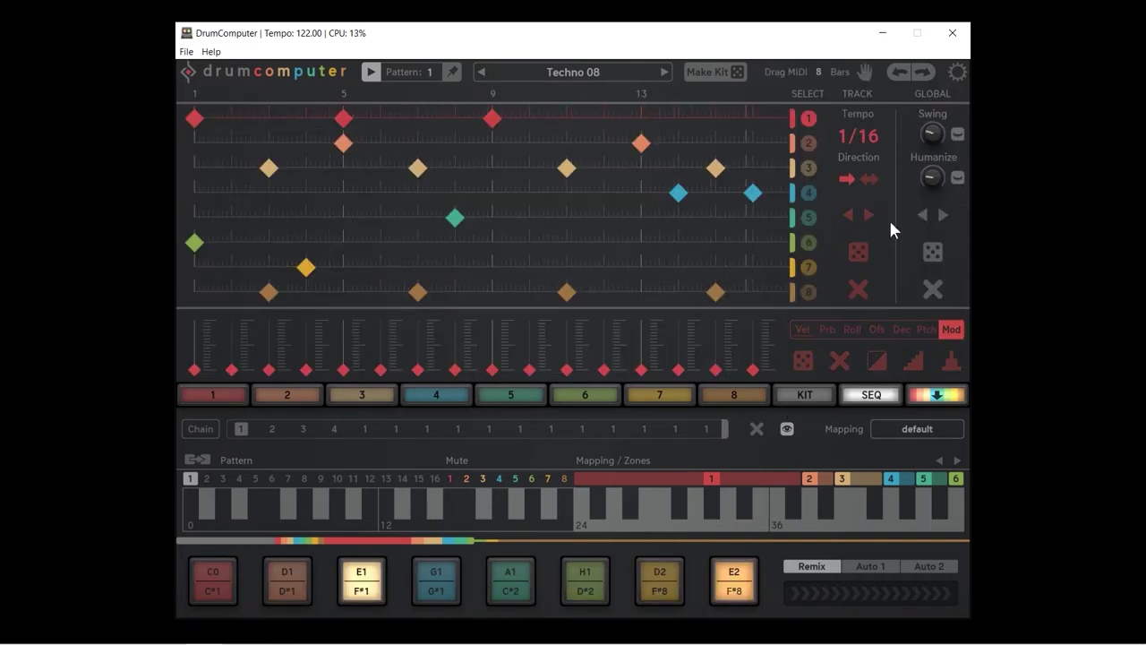
left_click(863, 286)
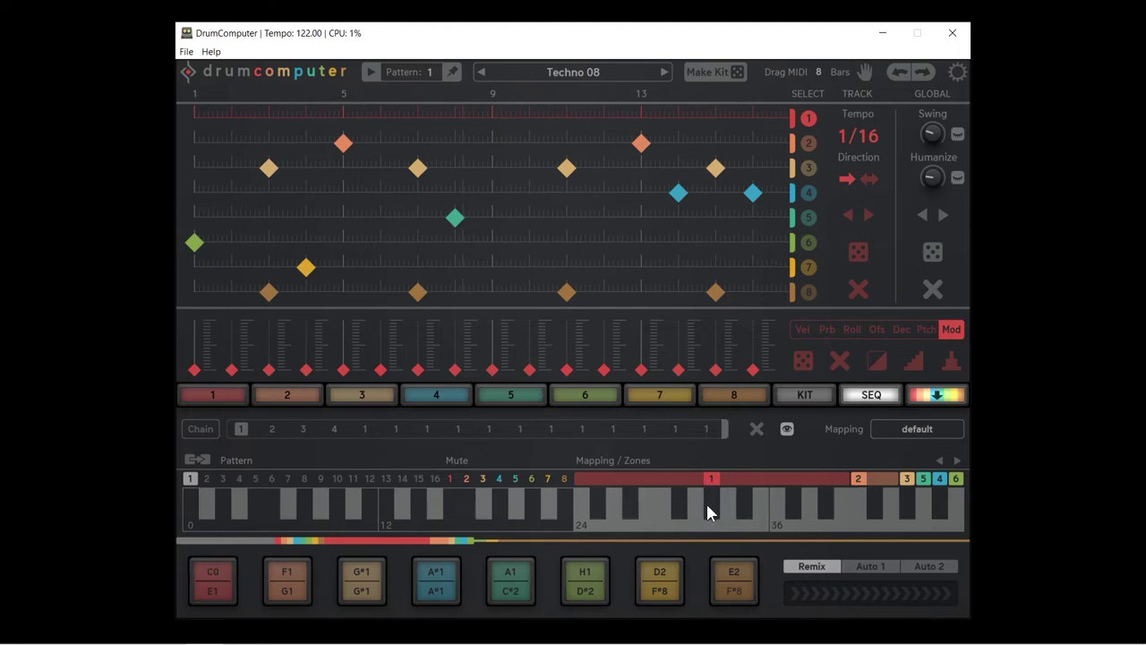
Step: Audition track 1 on the zone keyboard, select the snare track, start playback and open the mapping presets
left_click(678, 508)
left_click(676, 511)
left_click(314, 399)
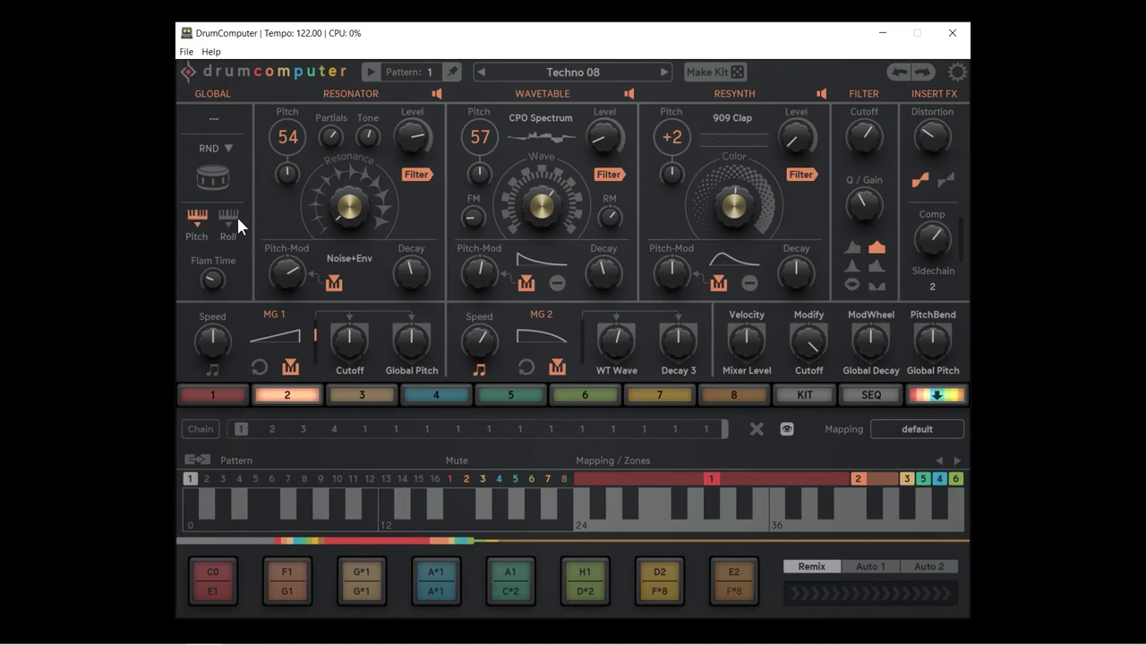
left_click(368, 70)
left_click(918, 427)
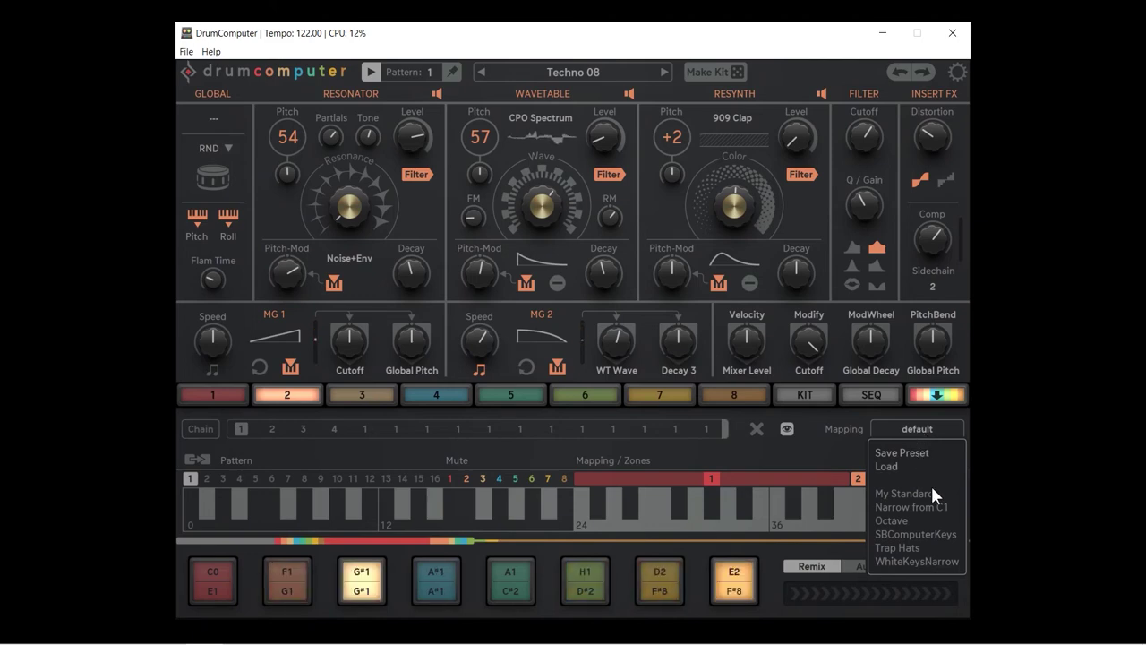
Step: Apply the Octave key-mapping preset, check track 3's zone, and go back to the step grid
left_click(896, 521)
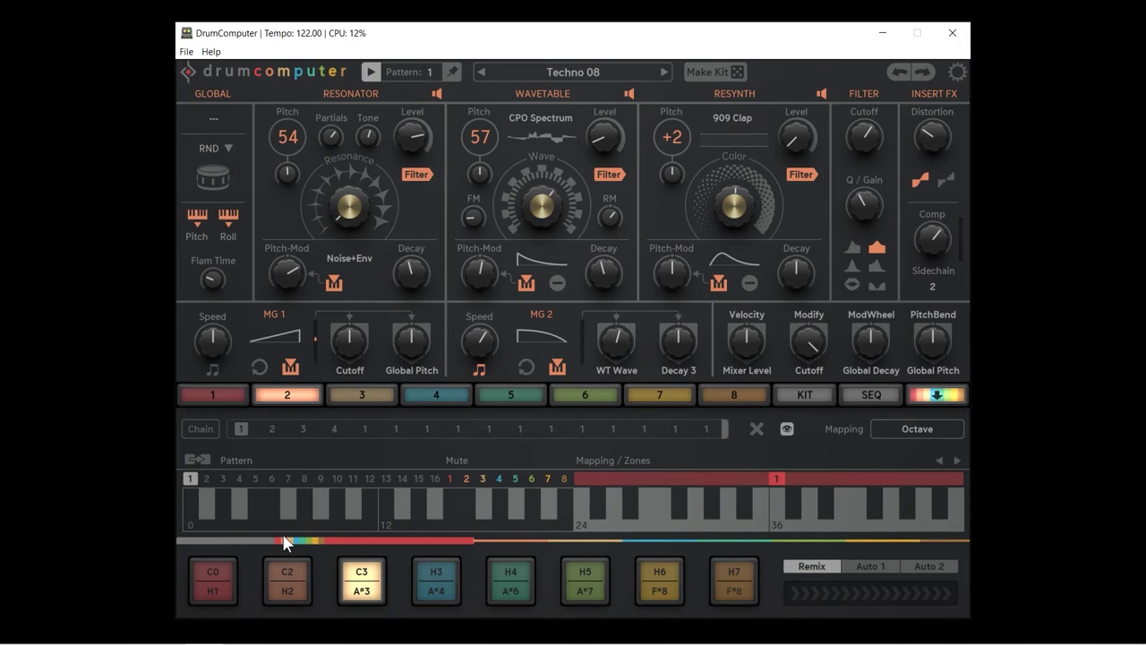
left_click_drag(212, 541, 458, 541)
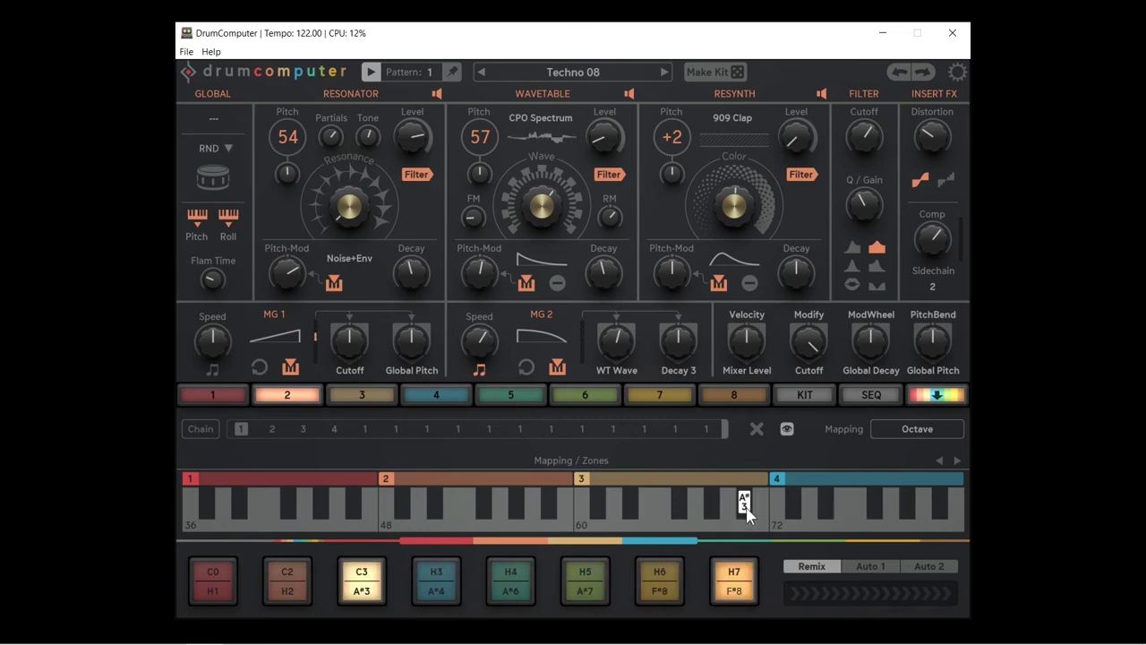
left_click(377, 397)
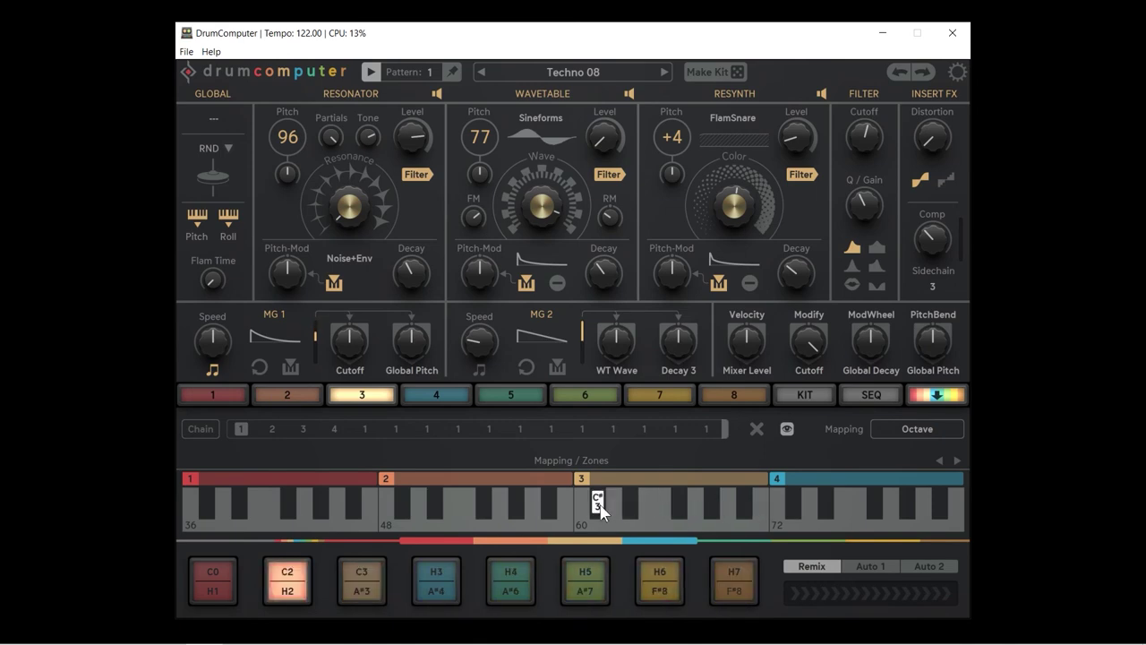
left_click(868, 395)
Step: Put track 1's hits back on steps 1, 5, 9 and 13, leaving the mapping preset unchanged
left_click(194, 117)
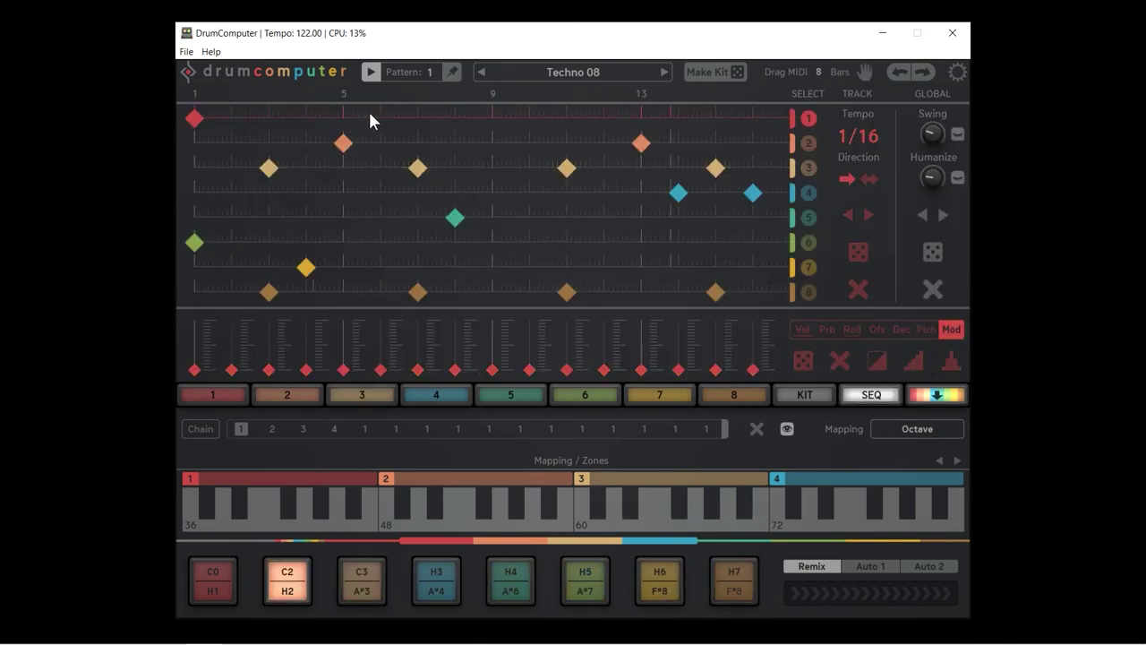
left_click(343, 117)
left_click(491, 118)
left_click(640, 117)
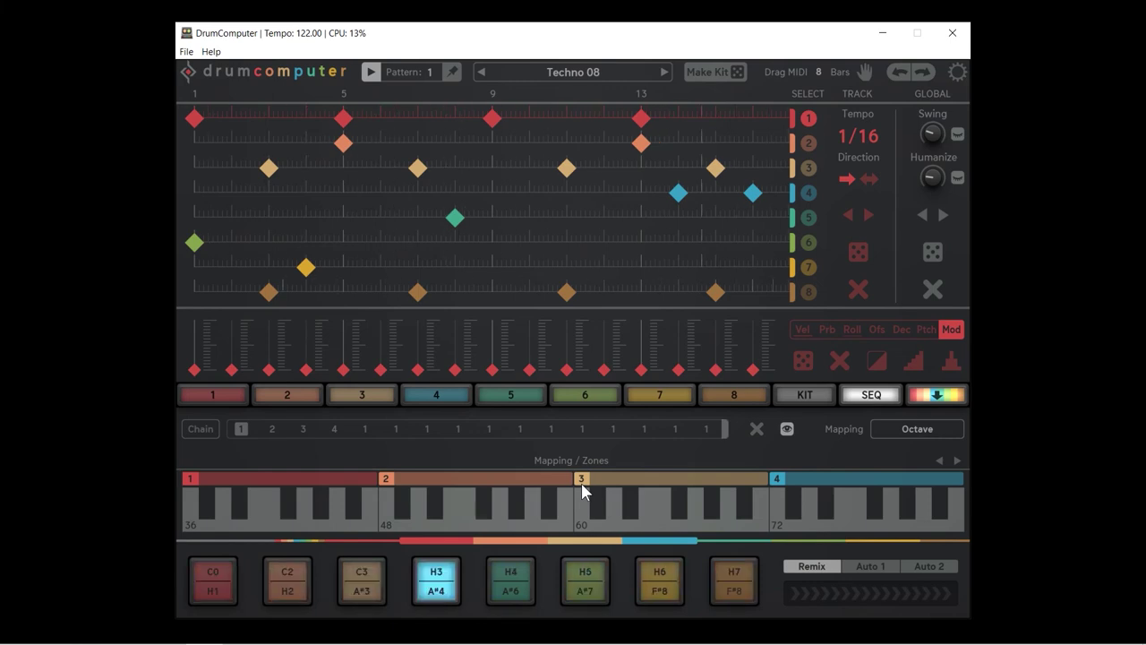
left_click(899, 432)
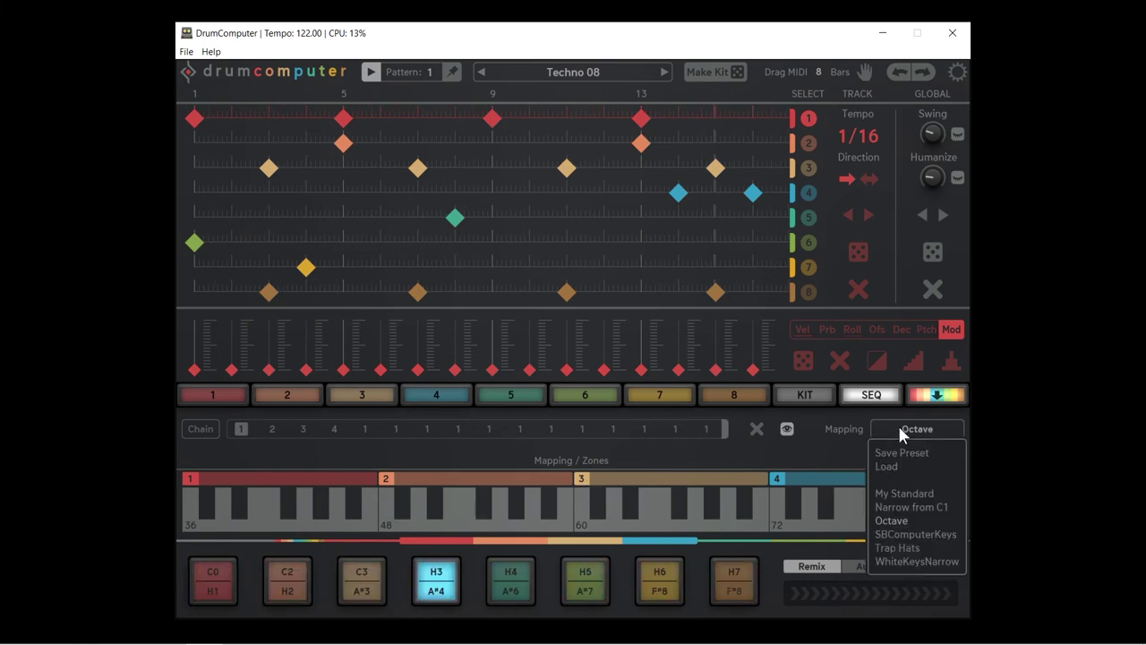
left_click(840, 441)
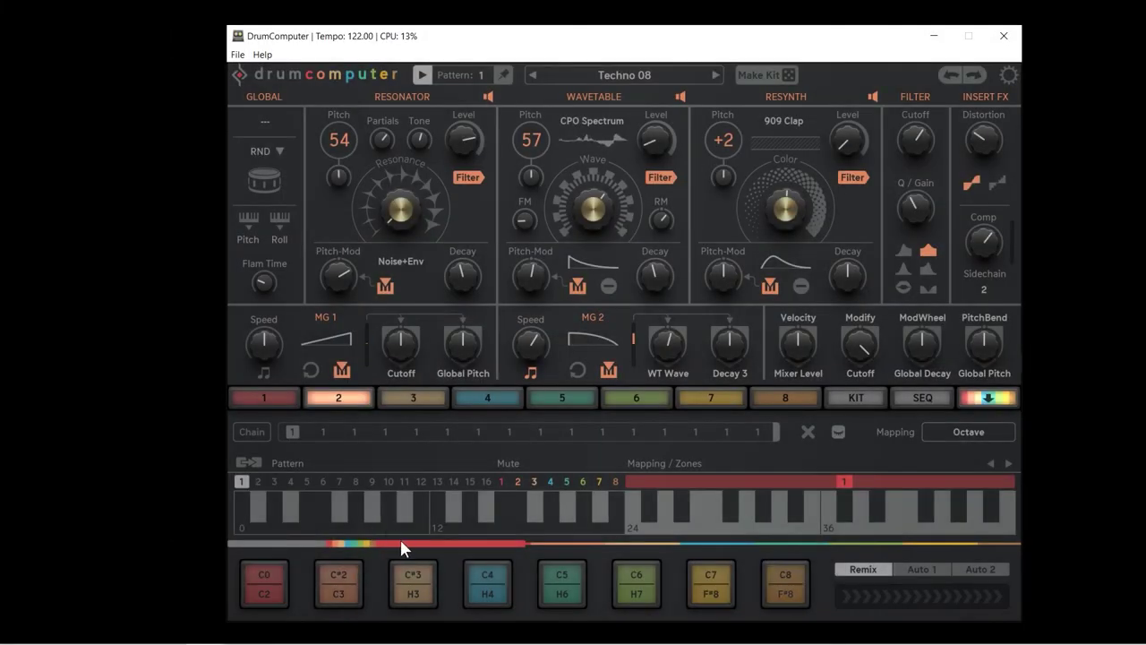
Step: Change the snare's first modulation slot from Velocity to Mixer Level to Zone to Decay 1
left_click_drag(430, 542, 547, 543)
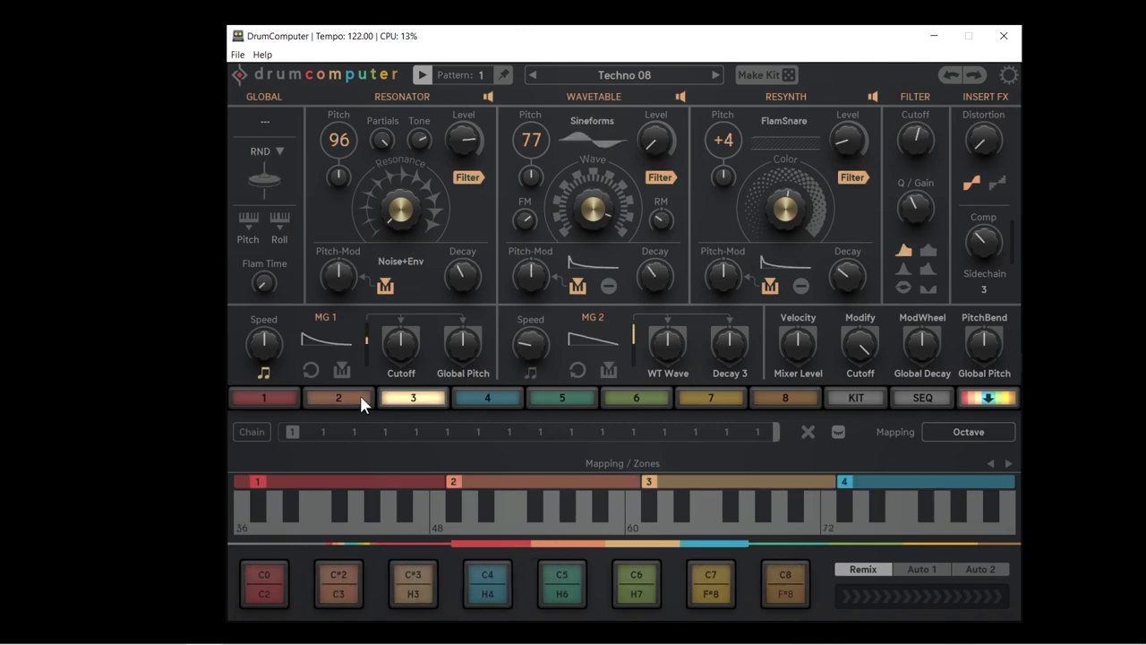
left_click(805, 321)
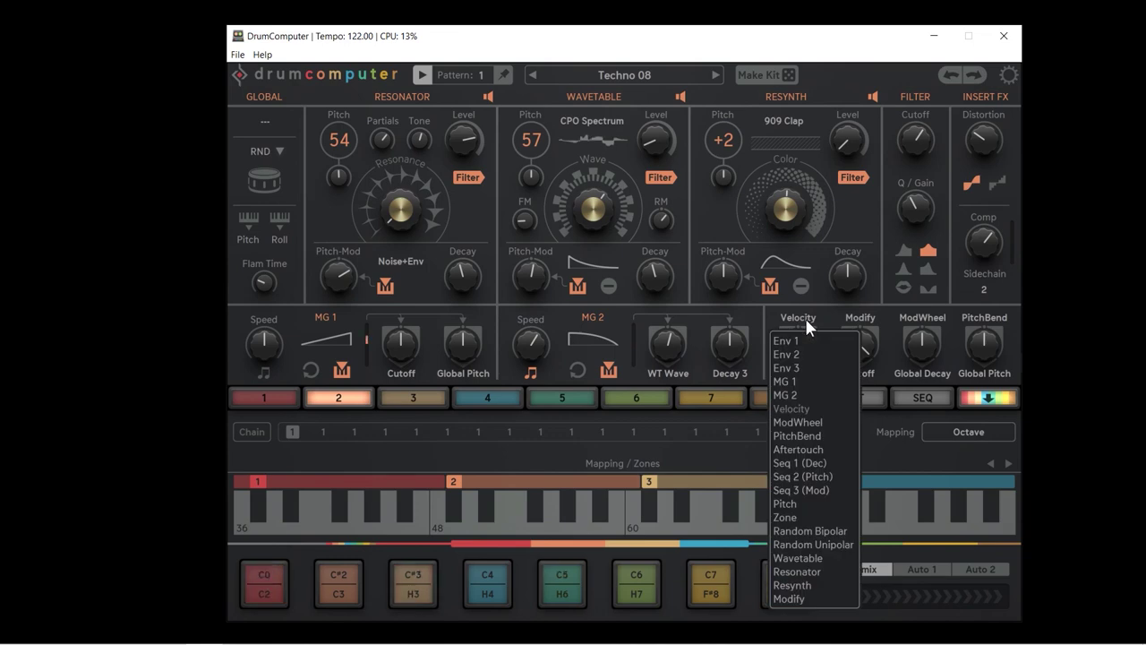
left_click(786, 517)
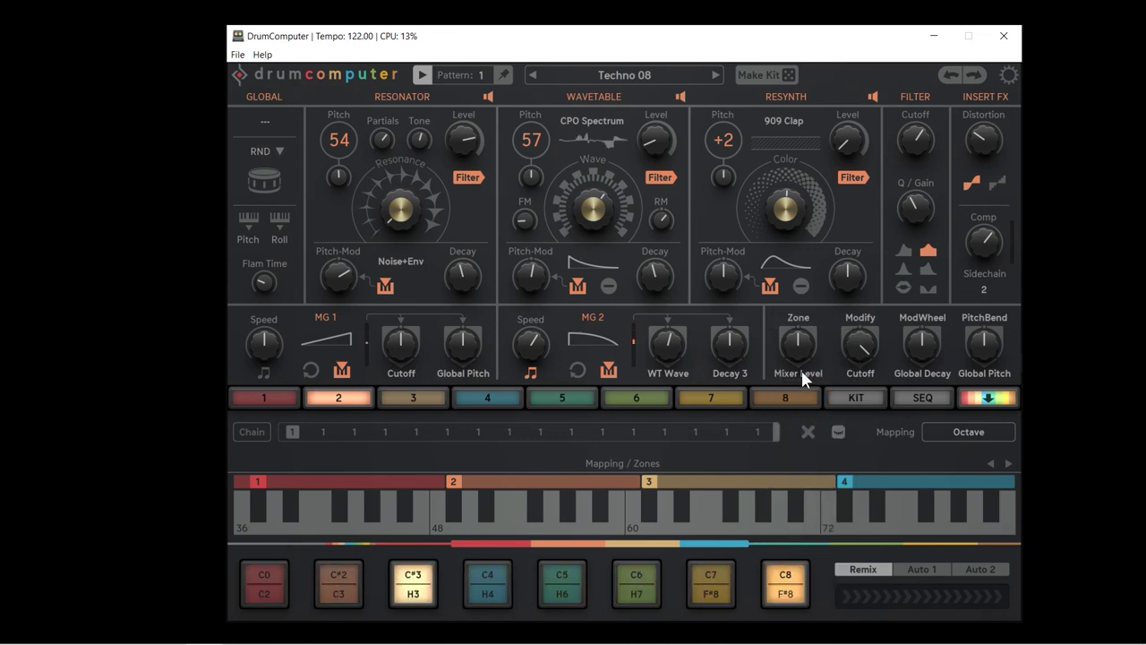
left_click(800, 371)
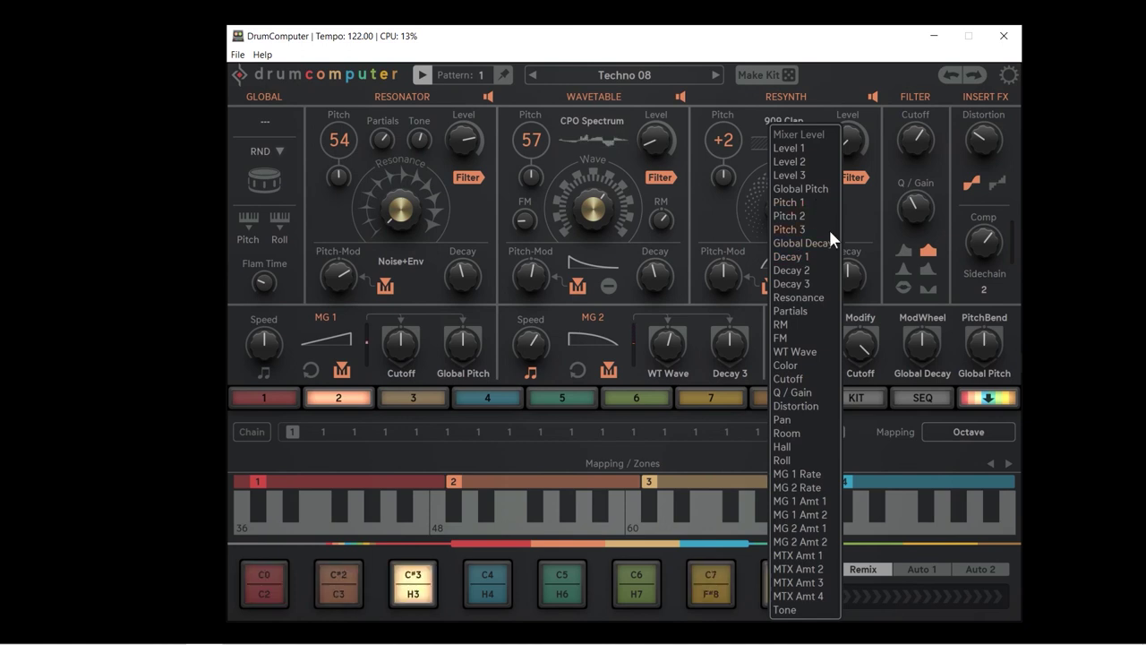
left_click(800, 255)
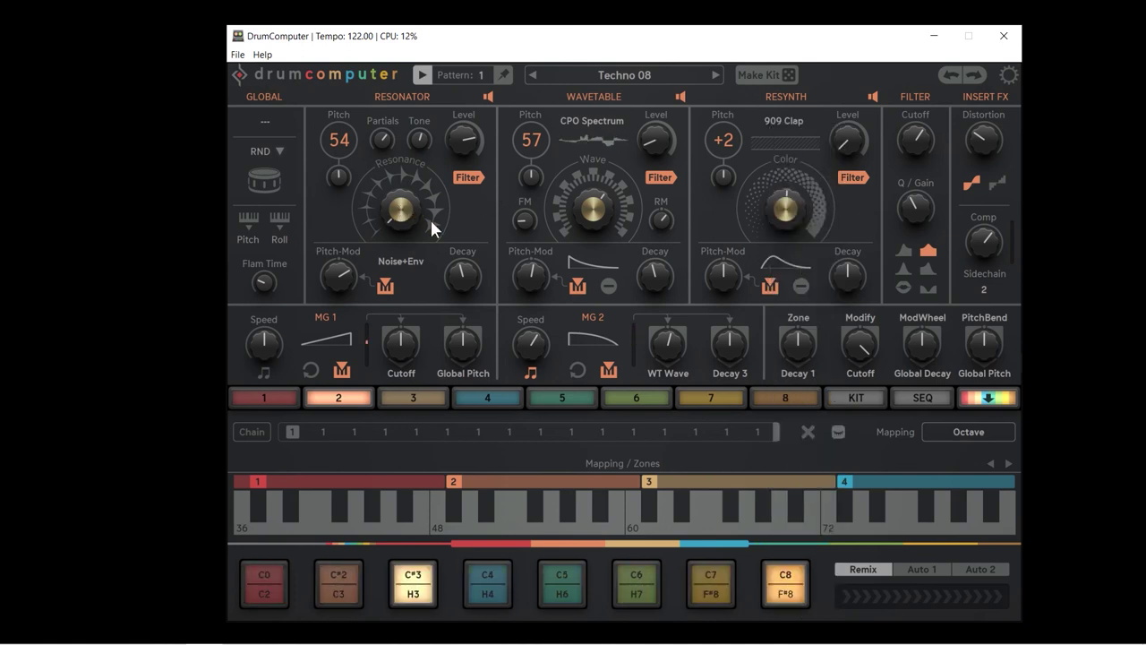